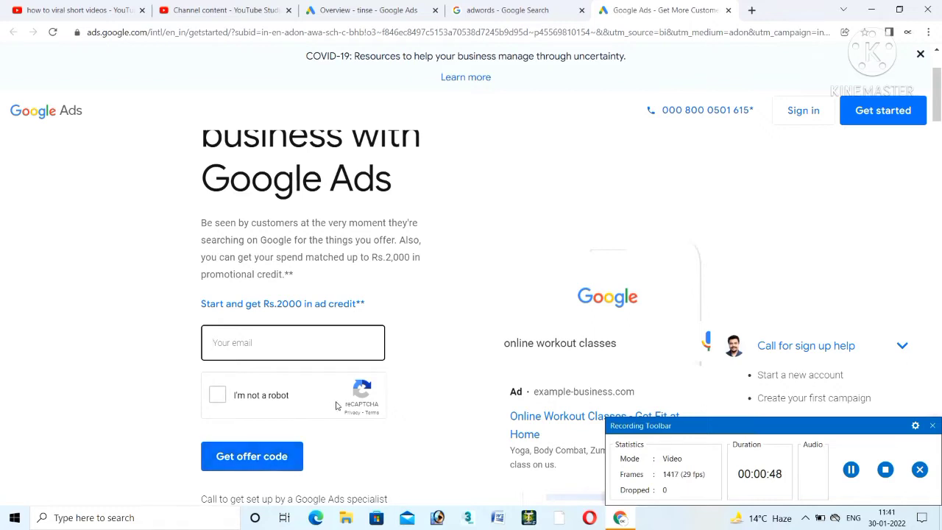
# Open the billing summary of the Google Ads account, examine the available funds, and return to the campaigns overview.
pyautogui.scroll(-1, 338, 404)
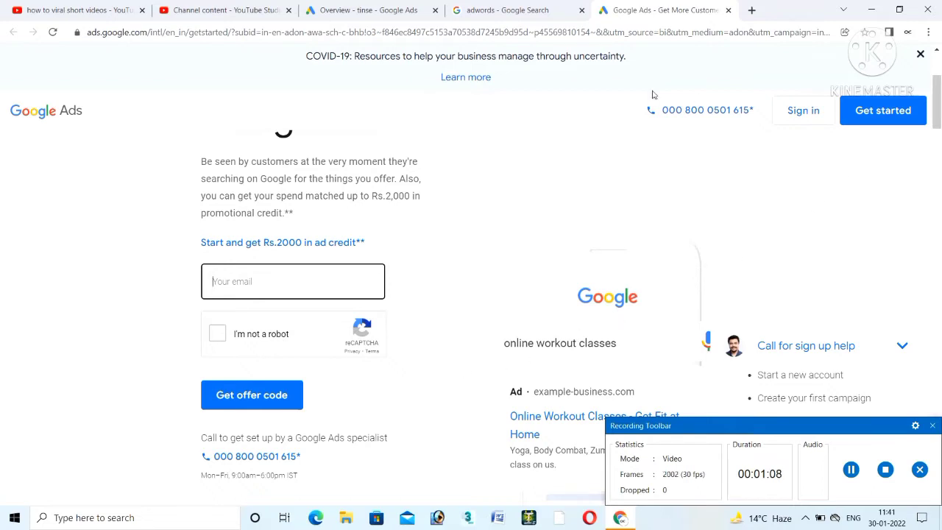
pyautogui.click(387, 13)
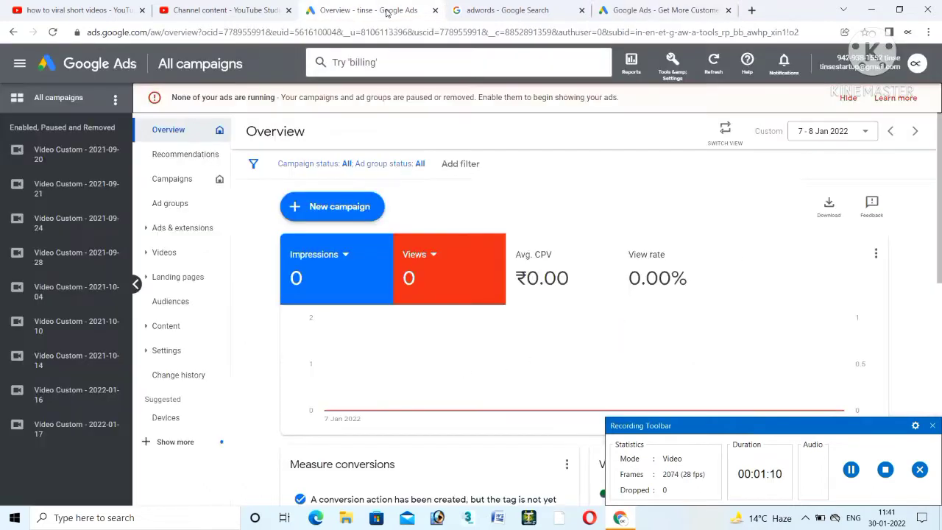
pyautogui.click(667, 67)
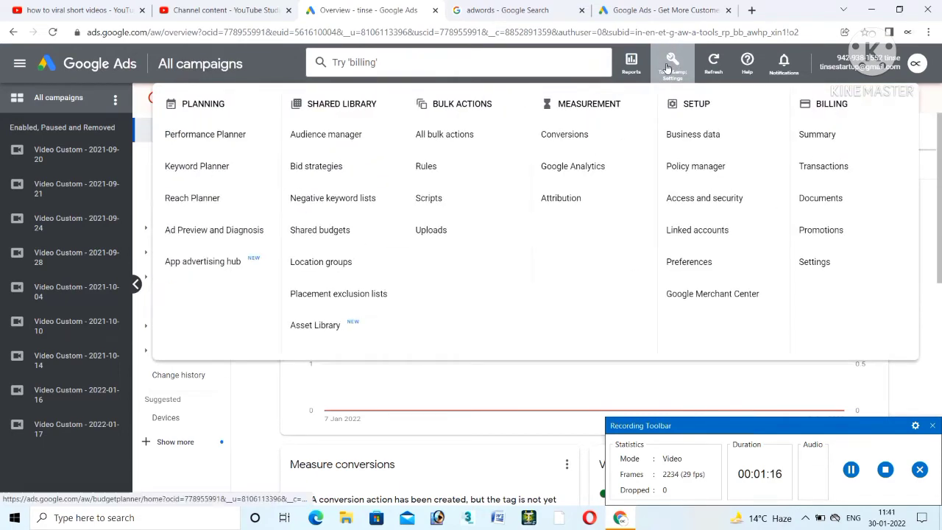
pyautogui.click(826, 139)
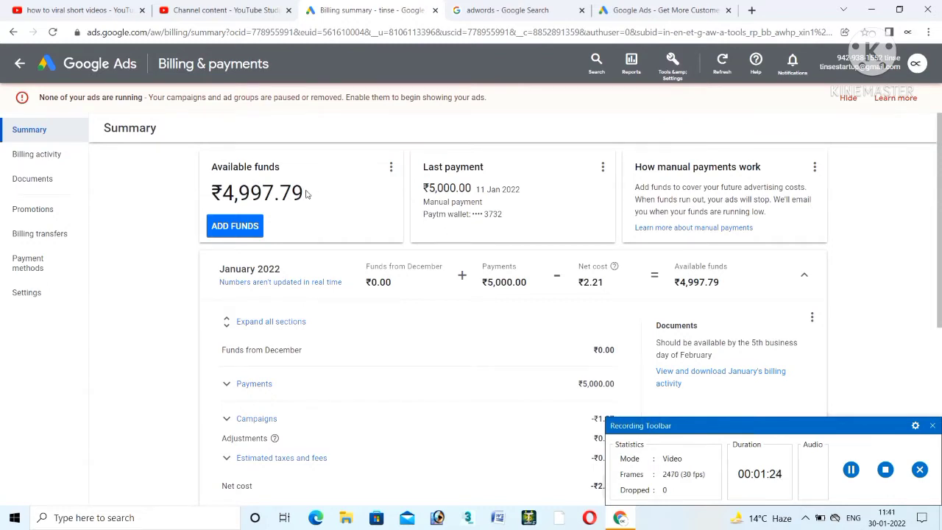
pyautogui.moveTo(303, 194); pyautogui.dragTo(212, 195)
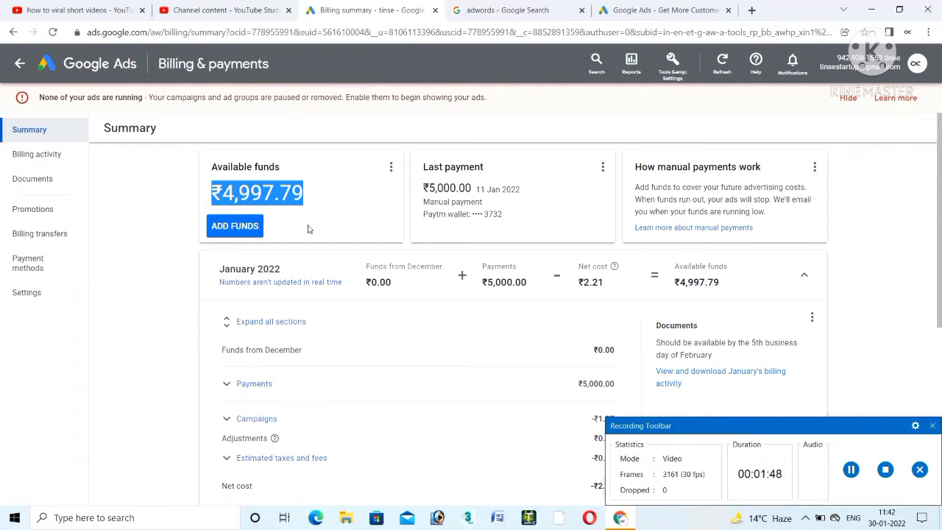
pyautogui.click(308, 229)
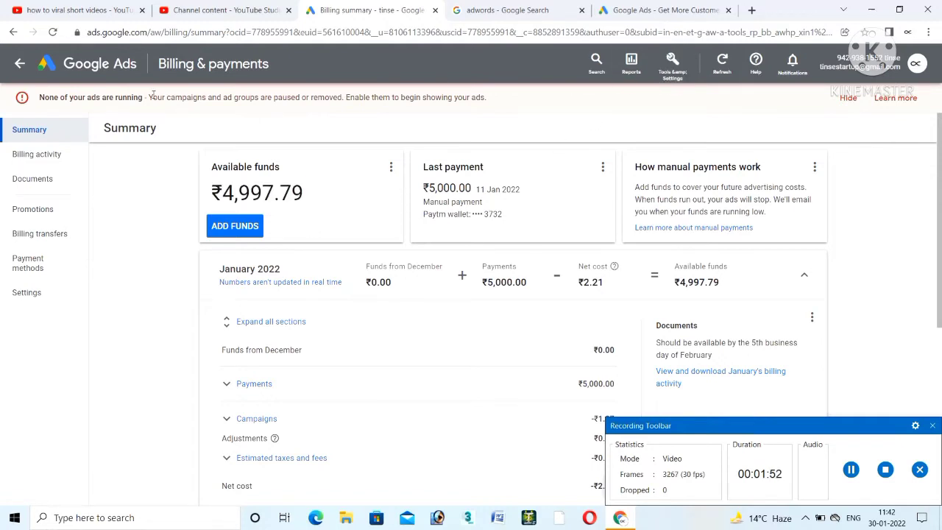
pyautogui.click(112, 65)
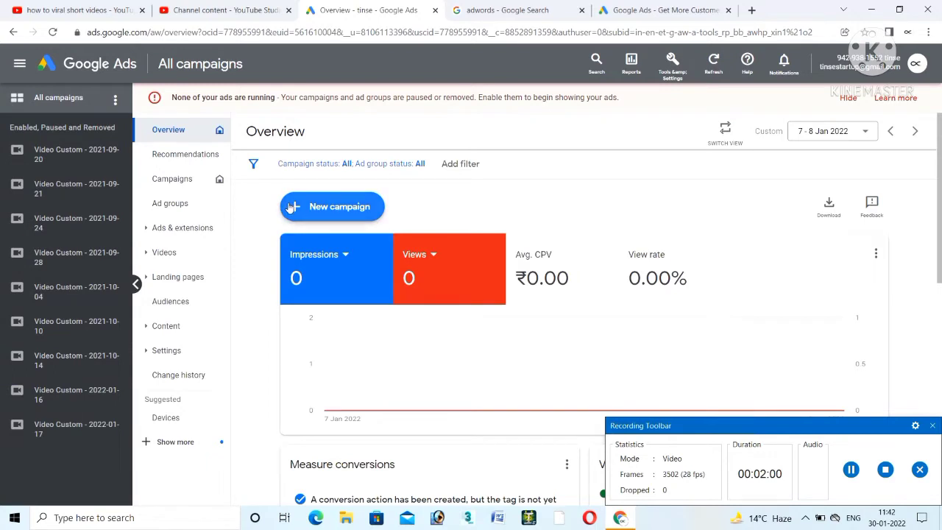
# Start a new campaign without a goal's guidance, using the Video type and the Custom video campaign subtype.
pyautogui.click(343, 208)
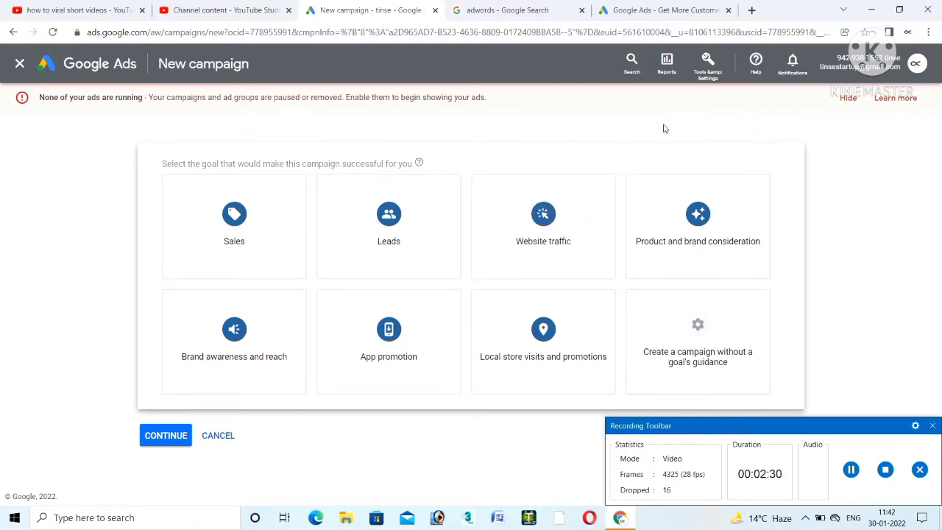
pyautogui.click(711, 335)
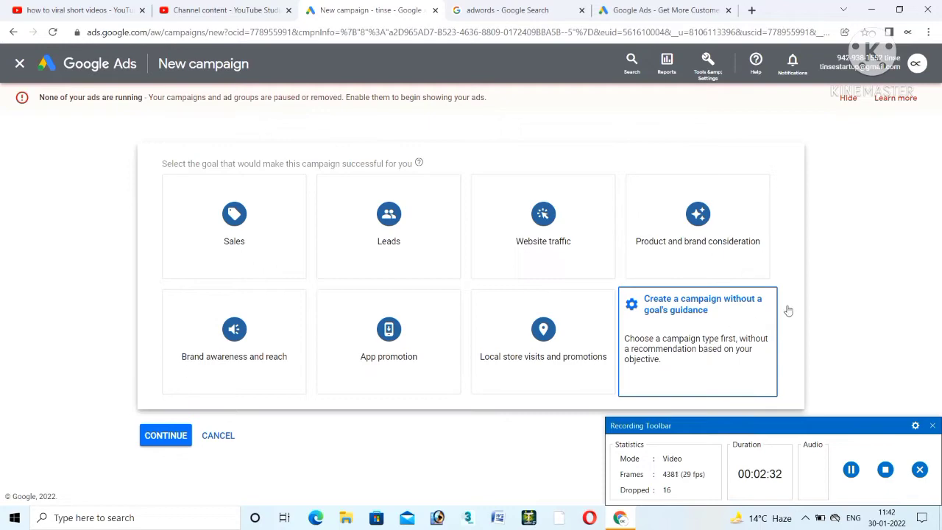
pyautogui.click(723, 340)
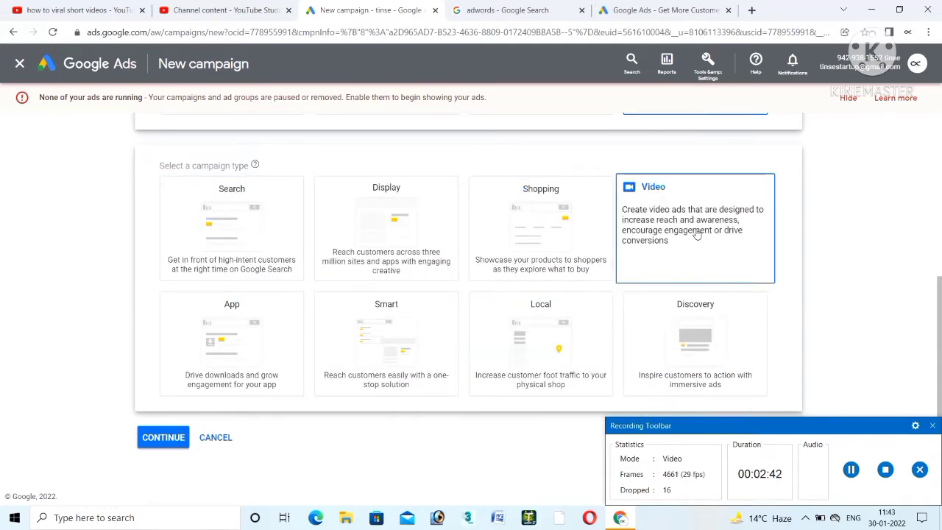
pyautogui.click(697, 234)
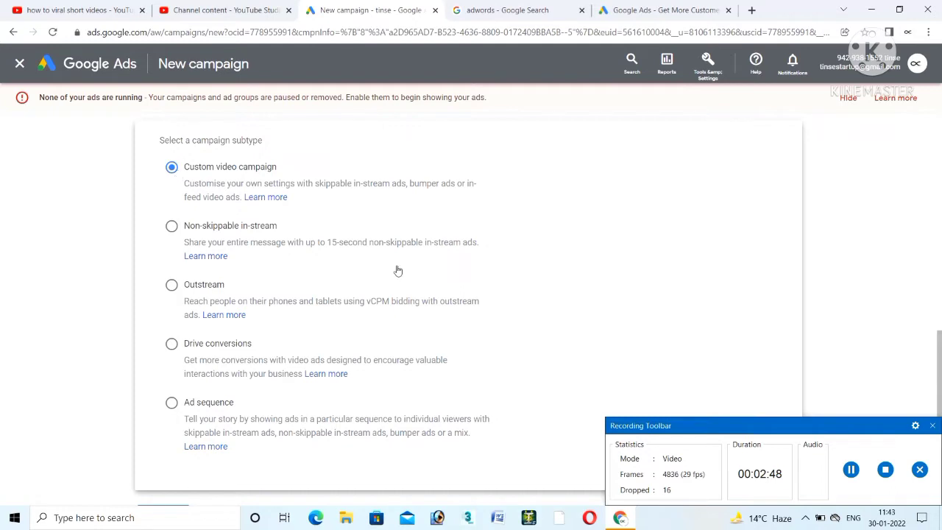
pyautogui.scroll(-1, 422, 280)
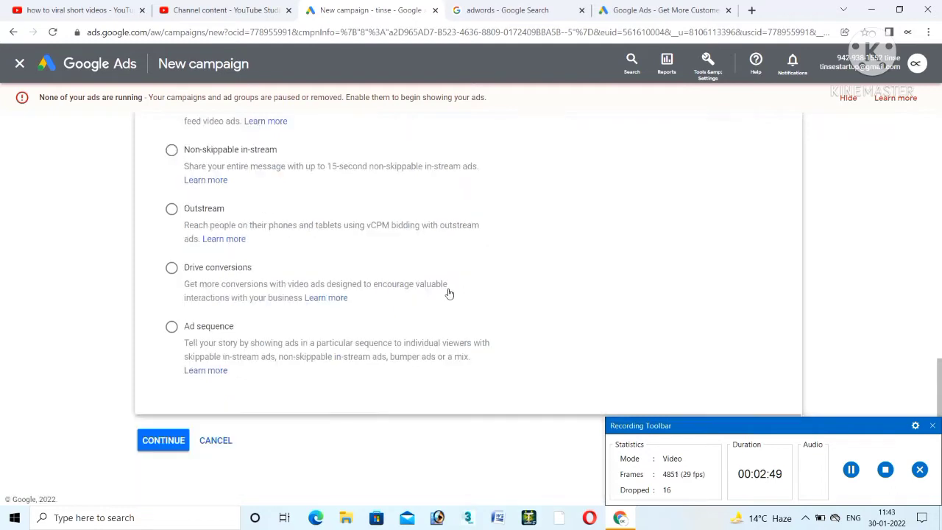
pyautogui.click(182, 440)
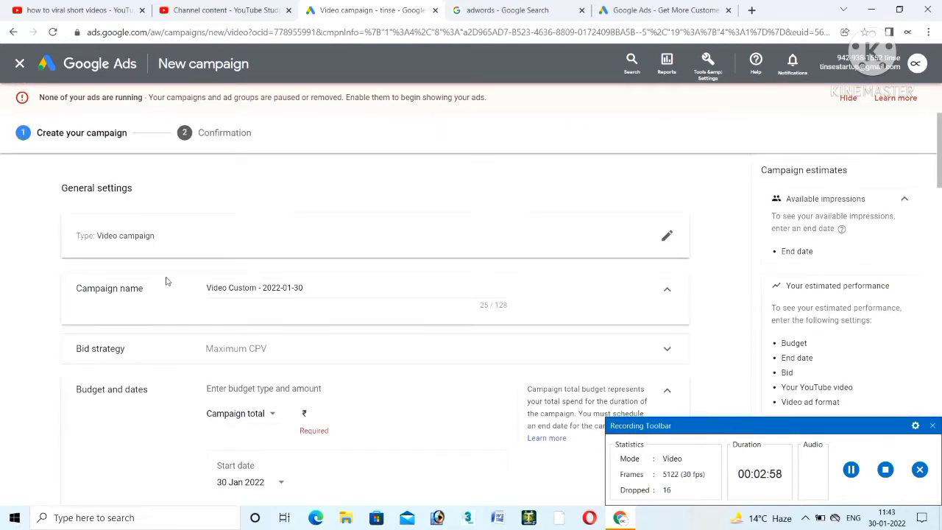
# Check the campaign name and bid strategy settings, and enter a campaign total budget of ₹1,000.00.
pyautogui.scroll(-1, 198, 263)
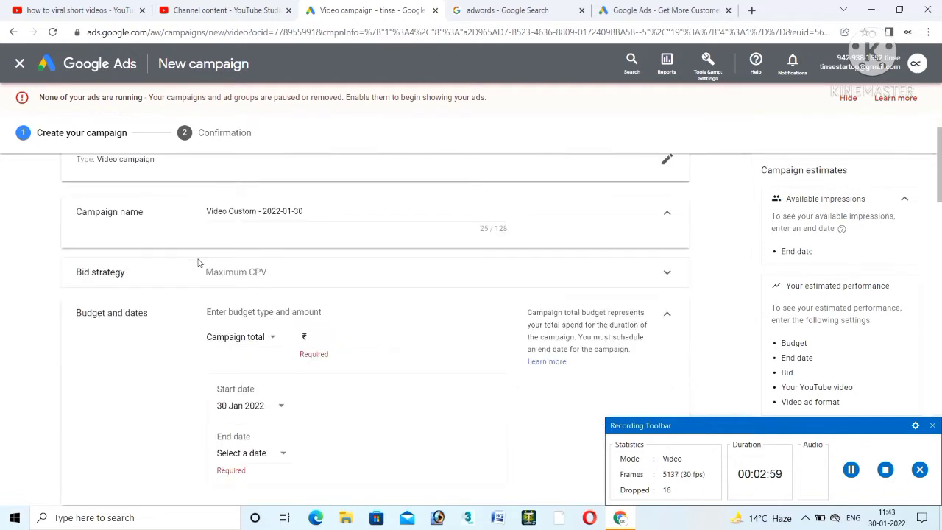
pyautogui.click(318, 211)
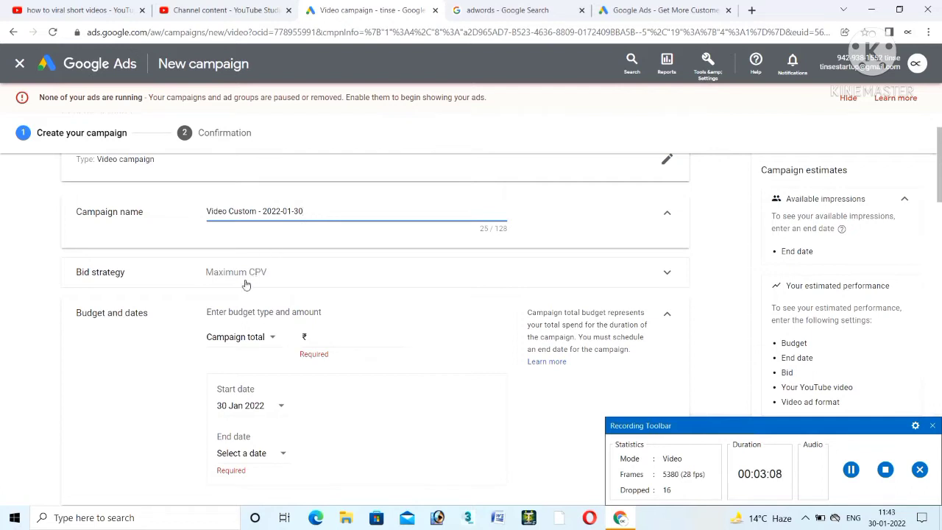
pyautogui.click(670, 278)
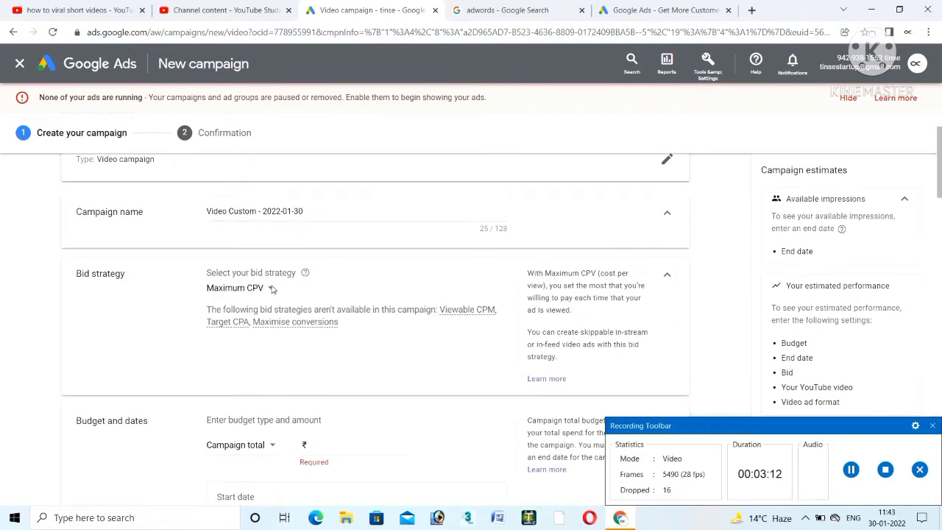
pyautogui.click(667, 279)
pyautogui.scroll(-1, 375, 317)
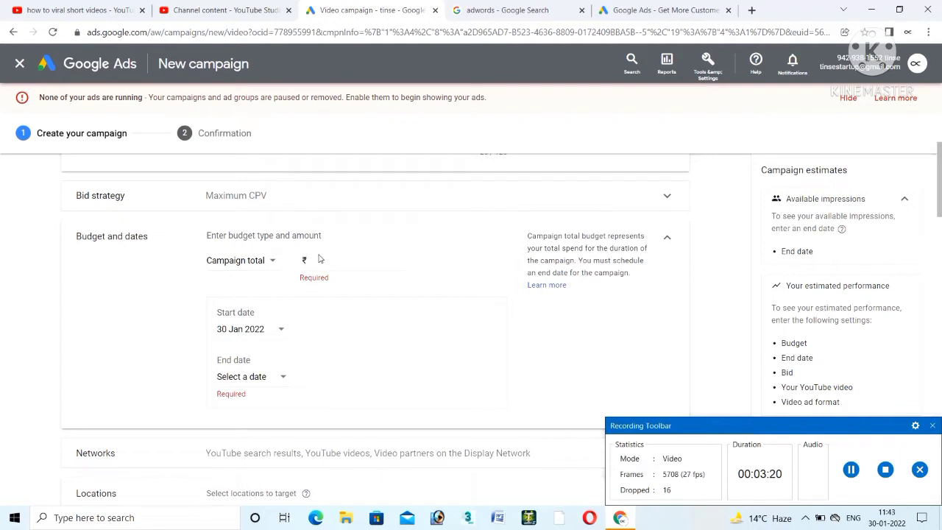
pyautogui.click(344, 260)
pyautogui.write('100')
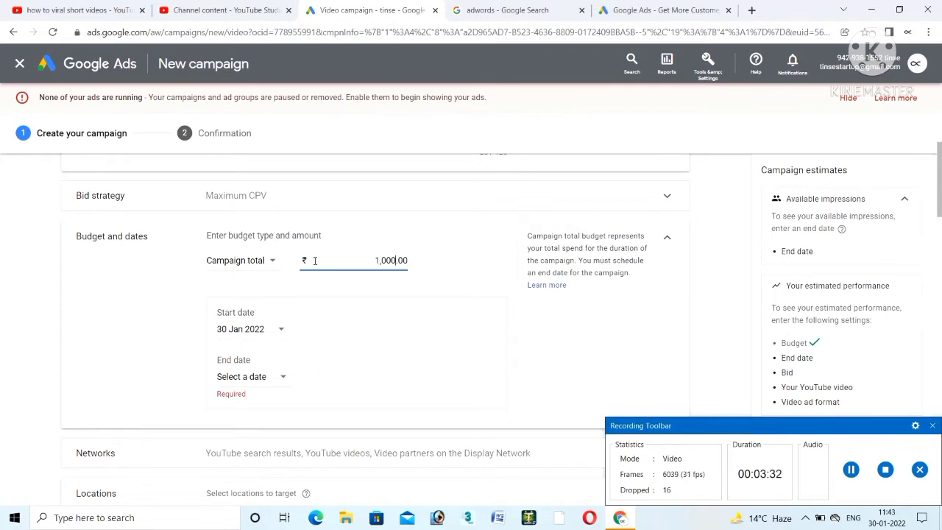
# Try the Daily budget type with ₹20.00, and restore the Campaign total budget of ₹1,000.00.
pyautogui.click(273, 265)
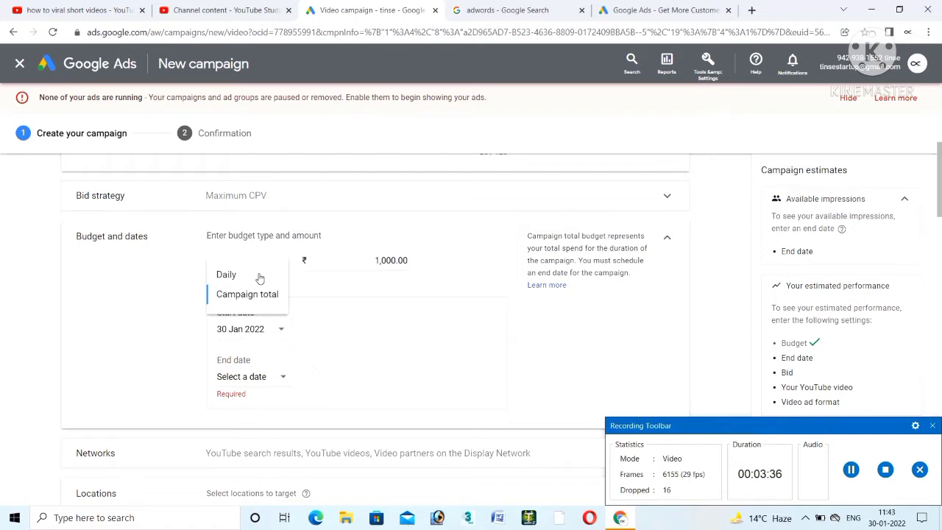
pyautogui.click(259, 277)
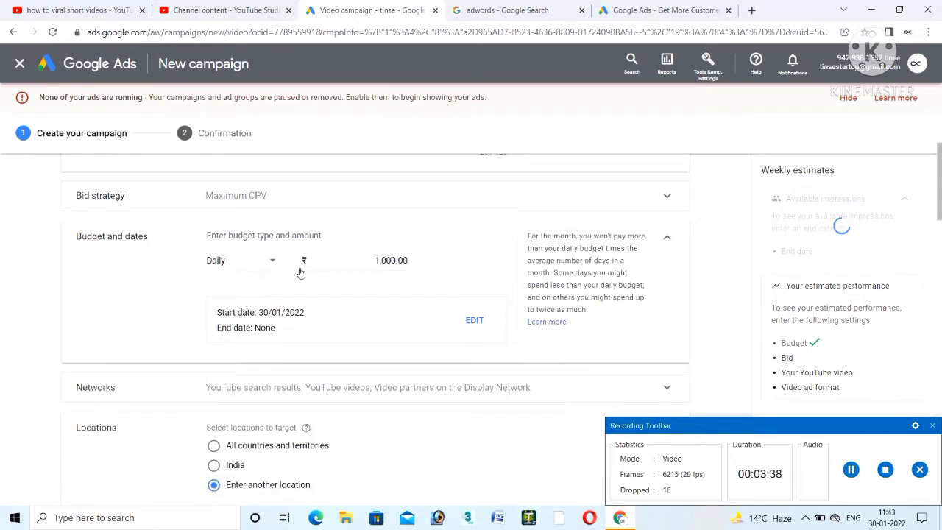
pyautogui.click(405, 257)
pyautogui.press('BackSpace')
pyautogui.press('BackSpace')
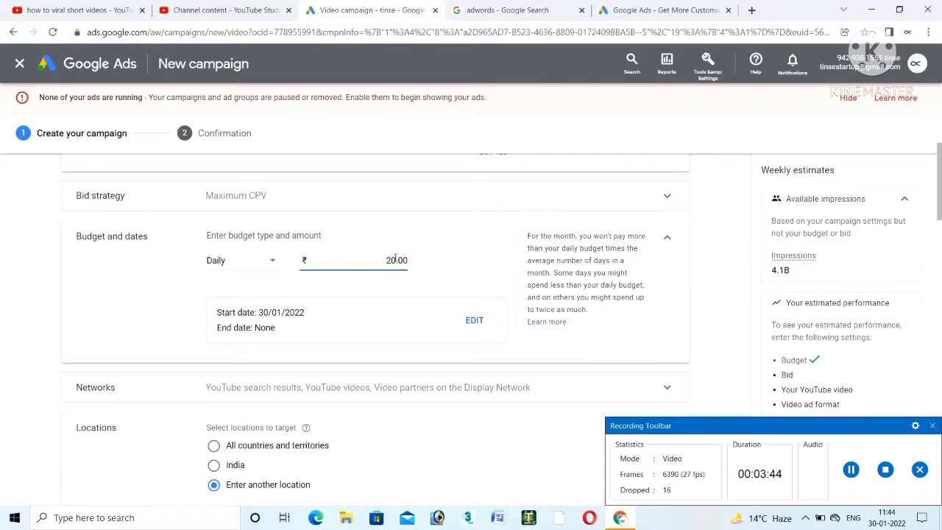
pyautogui.press('BackSpace')
pyautogui.press('BackSpace')
pyautogui.write('10')
pyautogui.click(259, 262)
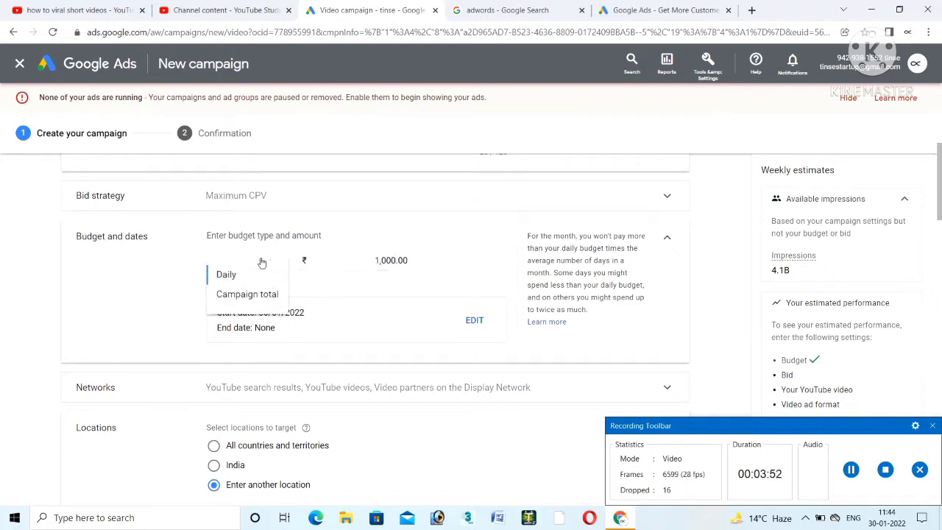
pyautogui.click(259, 303)
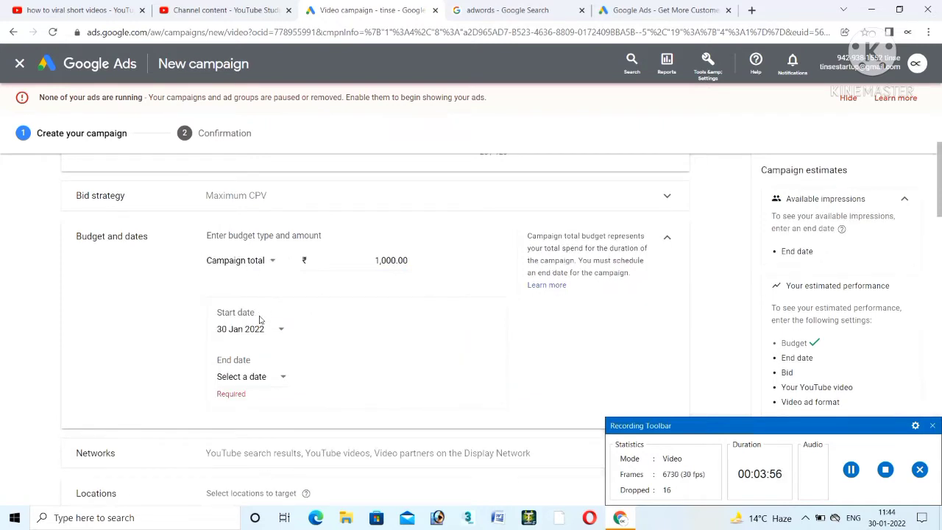
# Set the campaign's end date to 2 Feb 2022 and read the note on the equivalent daily budget.
pyautogui.click(273, 377)
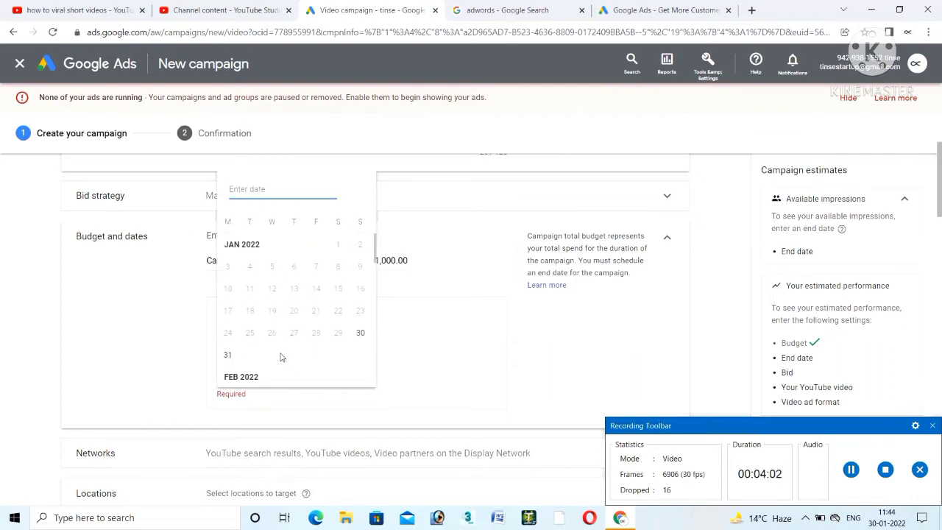
pyautogui.scroll(-1, 281, 356)
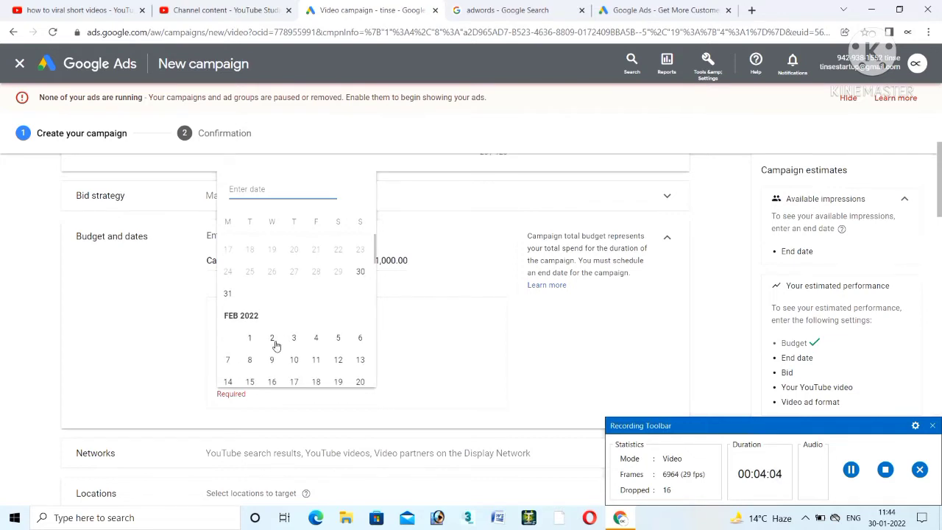
pyautogui.click(273, 338)
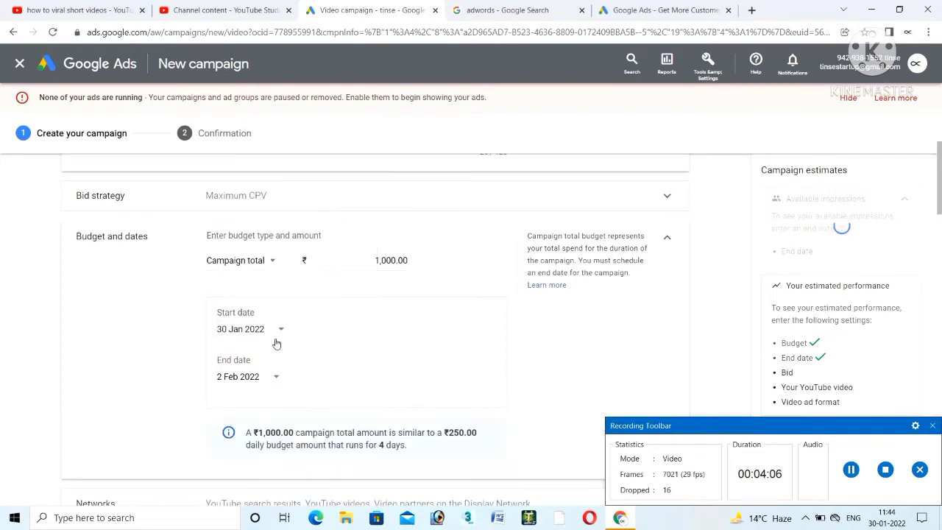
pyautogui.scroll(-1, 336, 428)
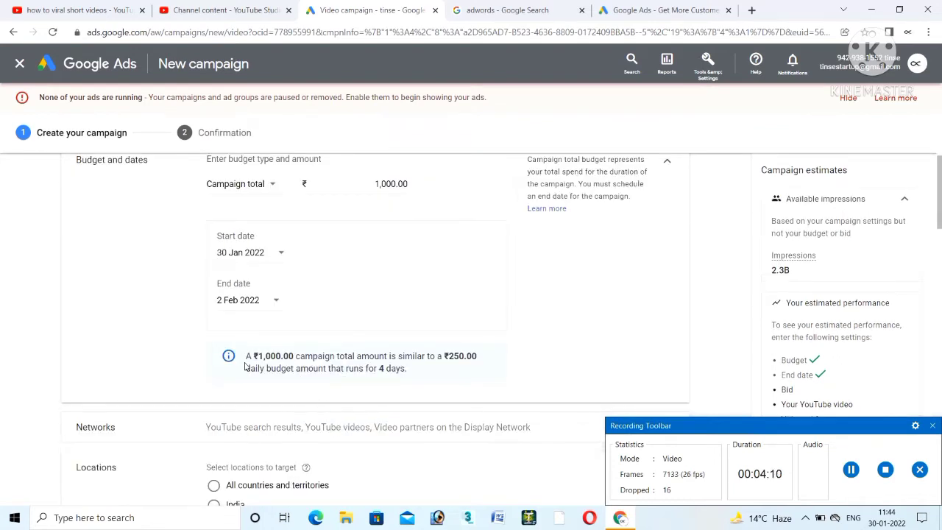
pyautogui.moveTo(251, 351); pyautogui.dragTo(424, 373)
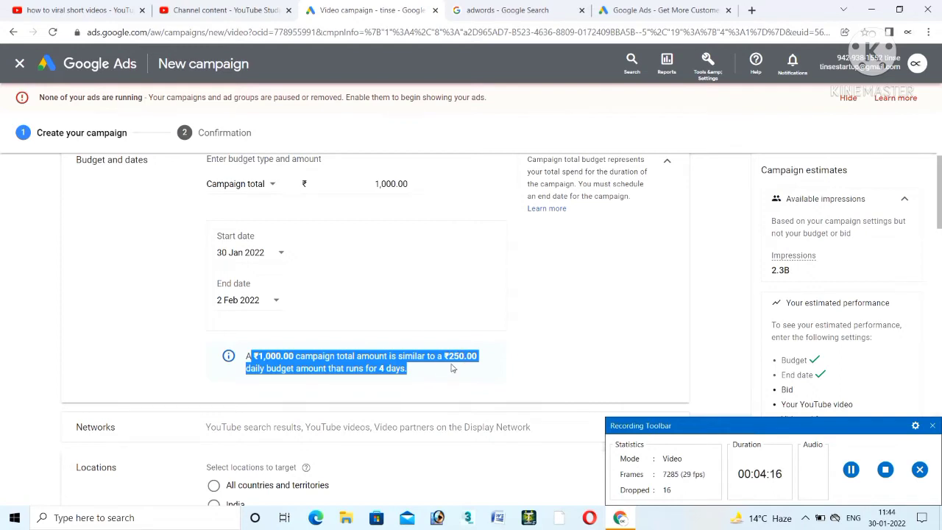
pyautogui.click(190, 345)
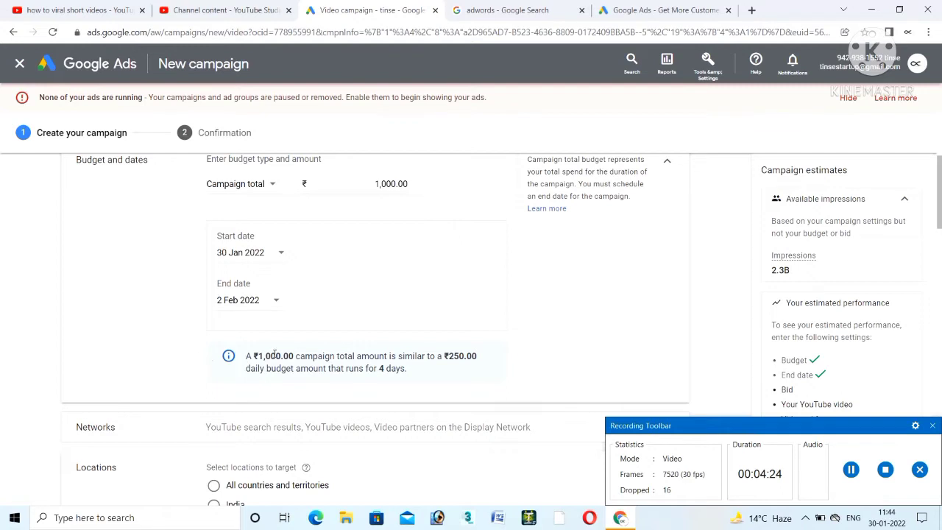
# Exclude Video partners on the Display Network from the campaign's networks, keeping YouTube search results and YouTube videos.
pyautogui.scroll(-2, 348, 368)
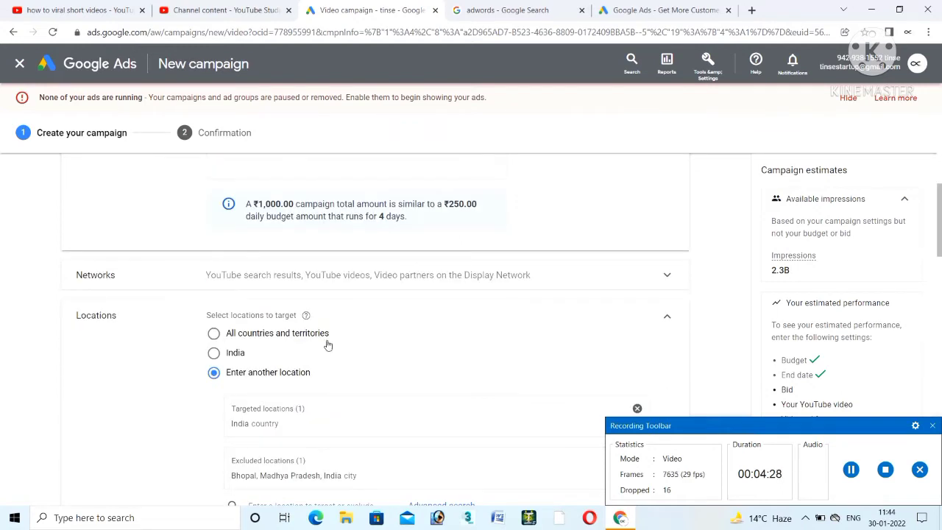
pyautogui.moveTo(54, 276); pyautogui.dragTo(705, 275)
pyautogui.click(683, 274)
pyautogui.click(667, 275)
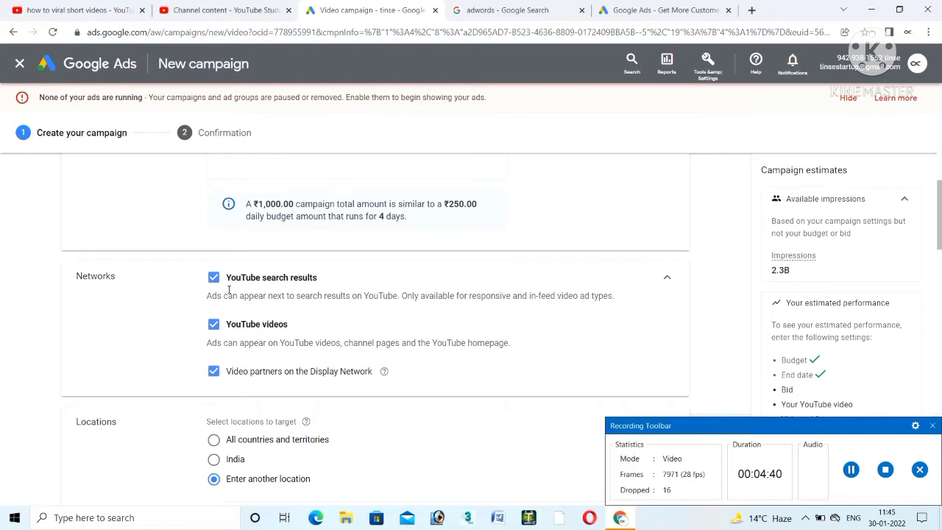
pyautogui.click(214, 376)
pyautogui.click(215, 377)
pyautogui.click(215, 373)
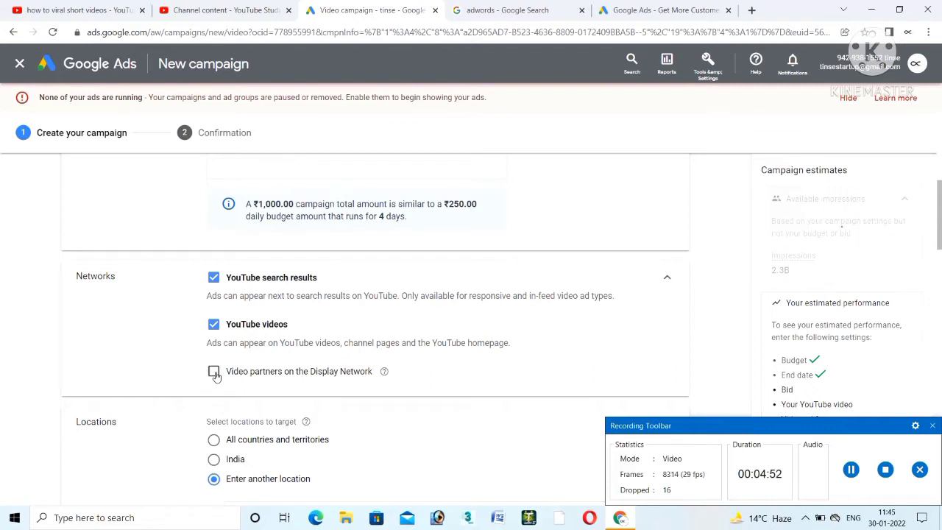
pyautogui.click(669, 281)
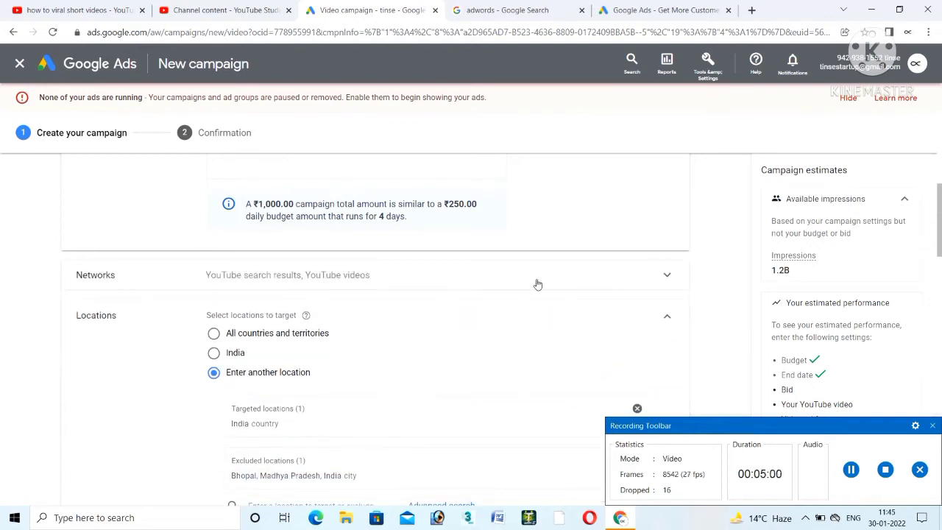
# Set the campaign's target location to India.
pyautogui.scroll(-1, 442, 293)
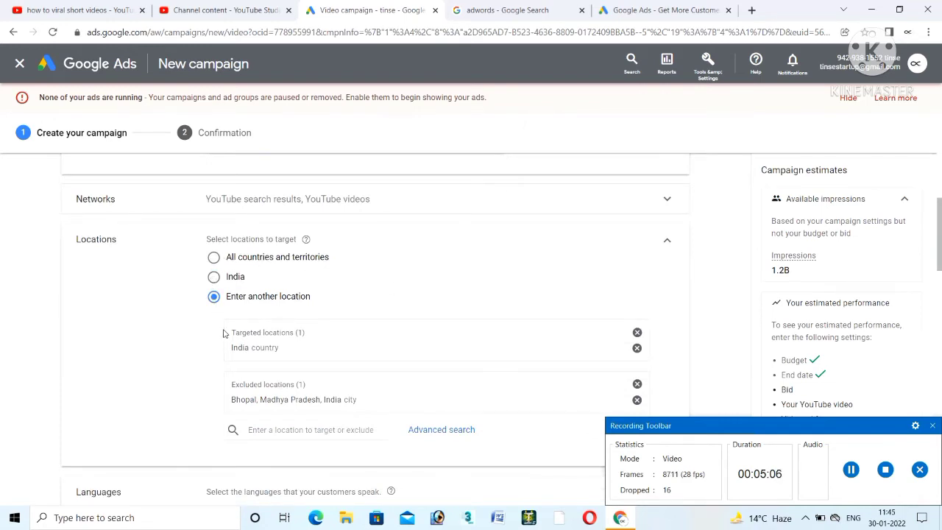
pyautogui.click(214, 278)
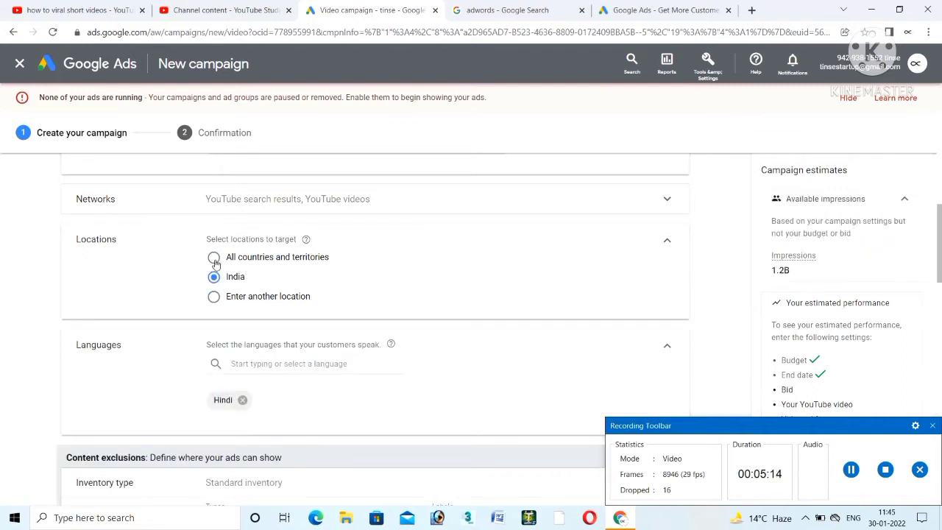
# Switch the campaign's location targeting to Enter another location and clear India from the targeted locations.
pyautogui.click(213, 258)
pyautogui.click(214, 297)
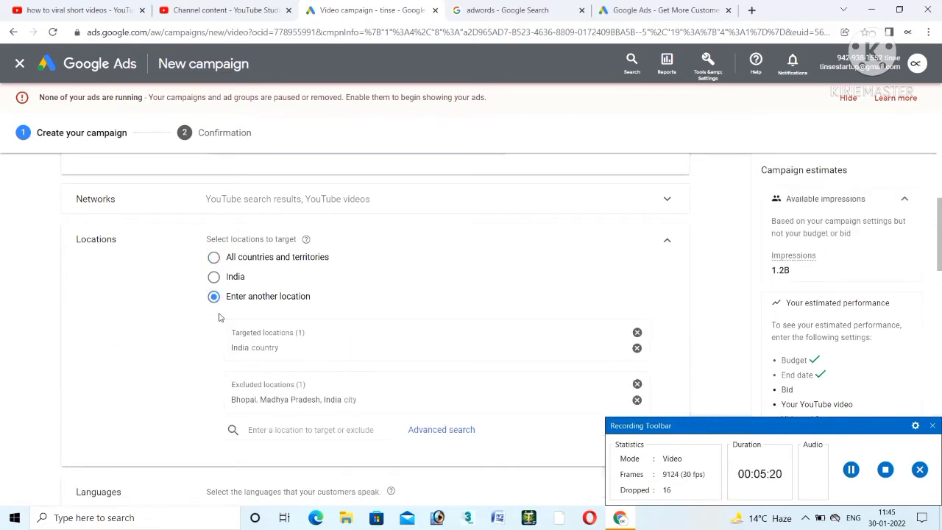
pyautogui.scroll(-1, 218, 317)
pyautogui.scroll(-2, 218, 317)
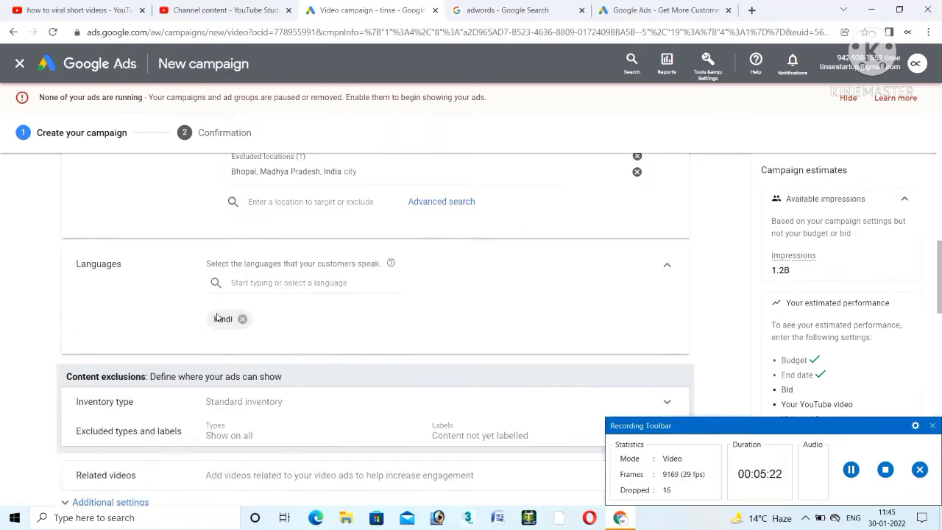
pyautogui.scroll(-1, 217, 317)
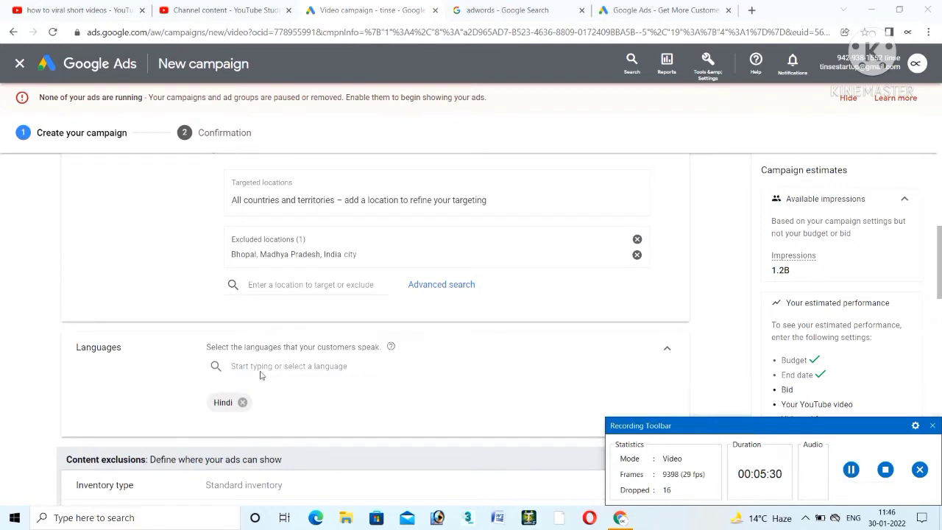
# Review the campaign's language setting and the inventory types offered under content exclusions.
pyautogui.scroll(-1, 261, 369)
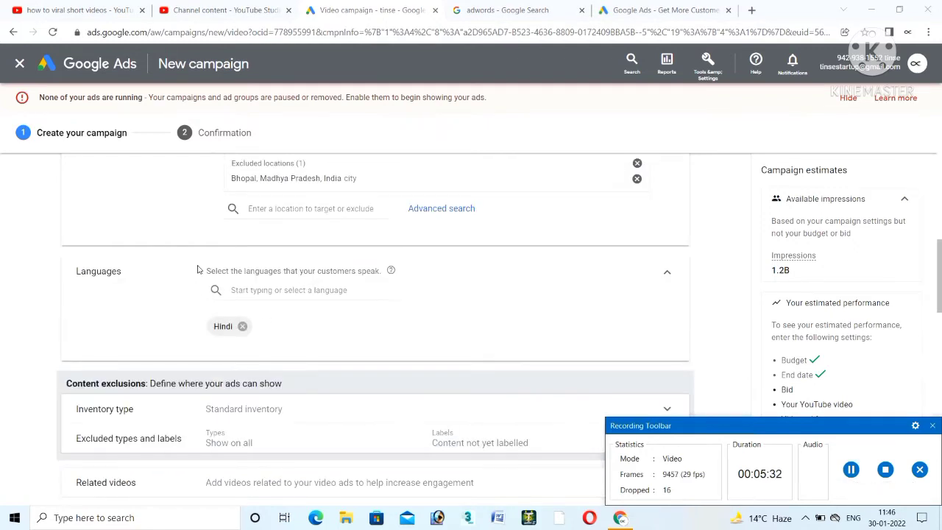
pyautogui.moveTo(206, 271); pyautogui.dragTo(346, 303)
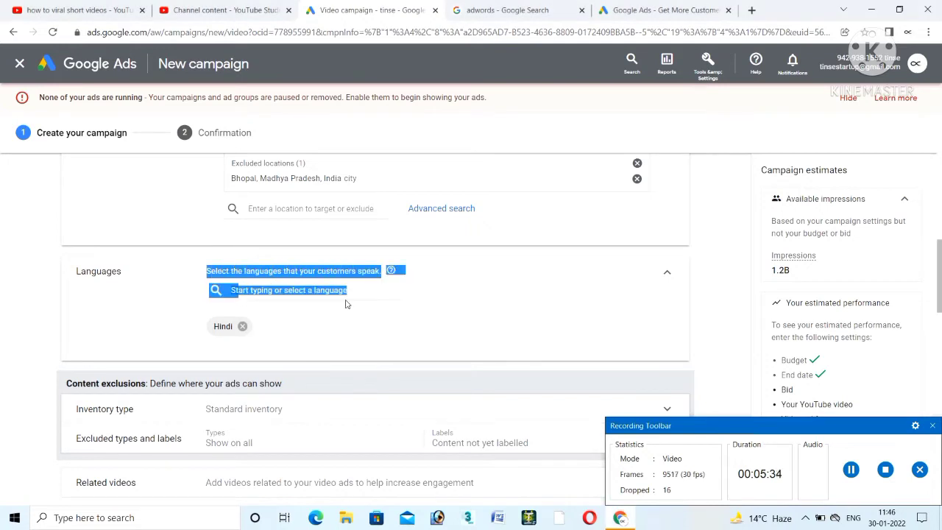
pyautogui.click(459, 313)
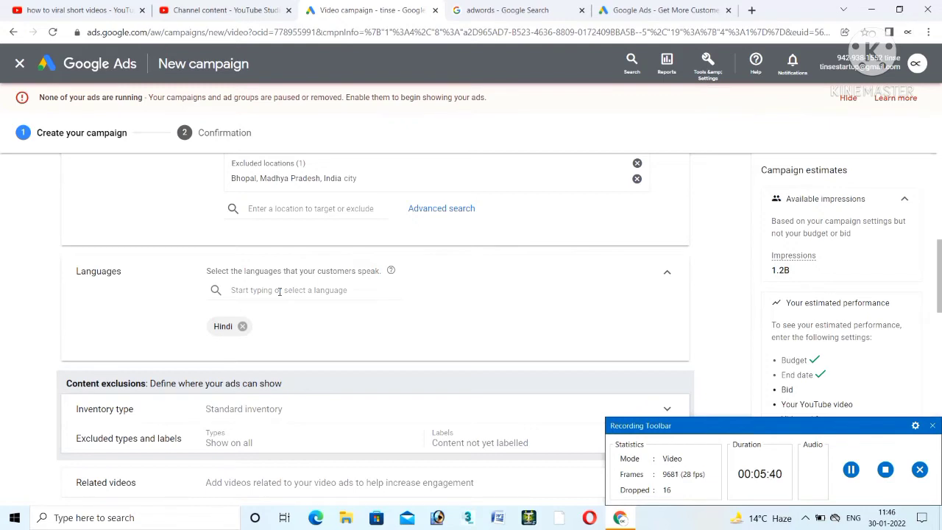
pyautogui.scroll(-1, 255, 327)
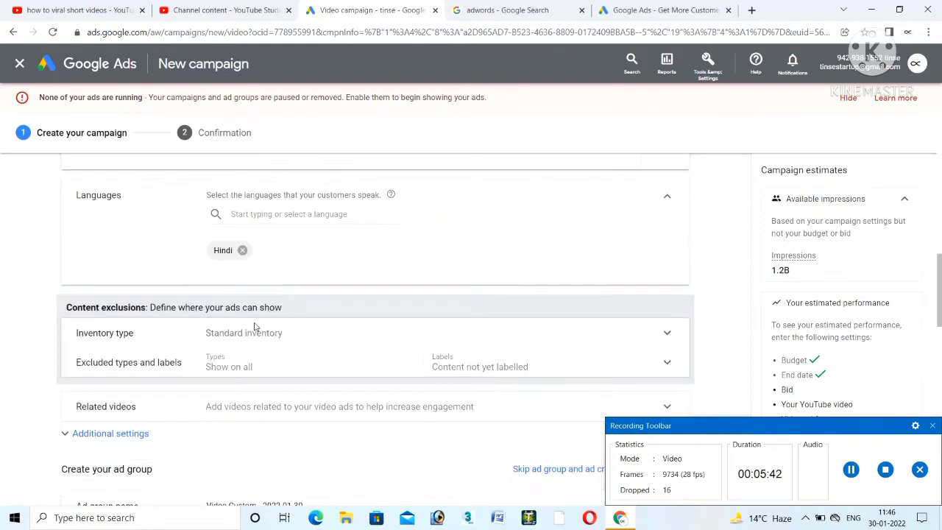
pyautogui.scroll(-2, 255, 327)
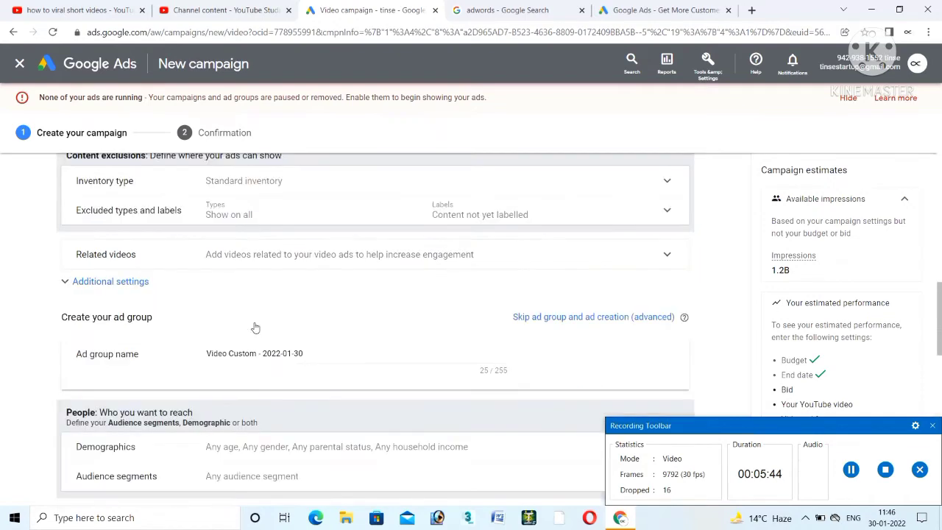
pyautogui.click(668, 184)
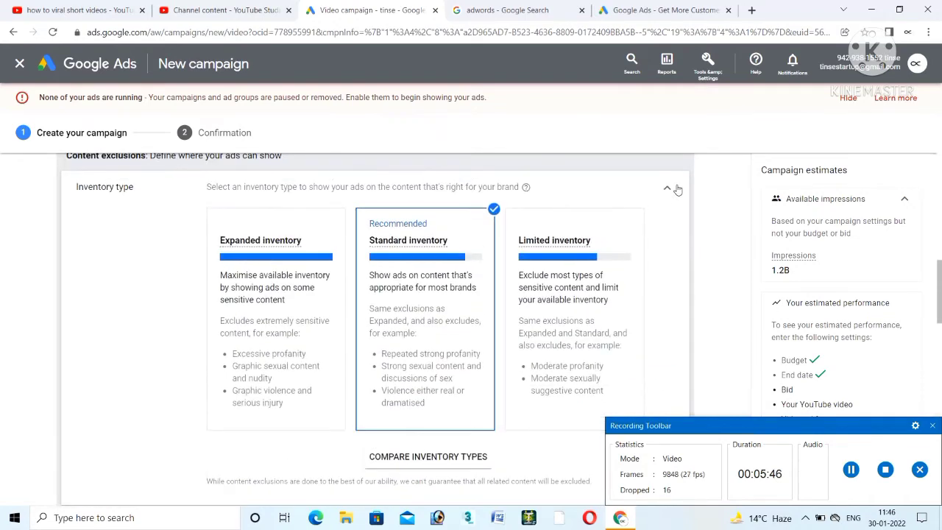
pyautogui.click(668, 191)
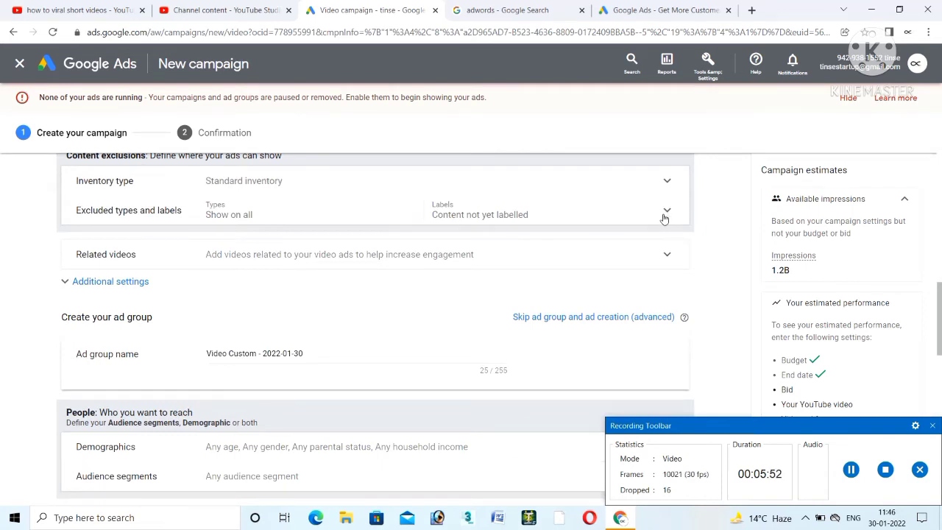
# Exclude Embedded YouTube videos from the content types where the ads can show.
pyautogui.click(666, 213)
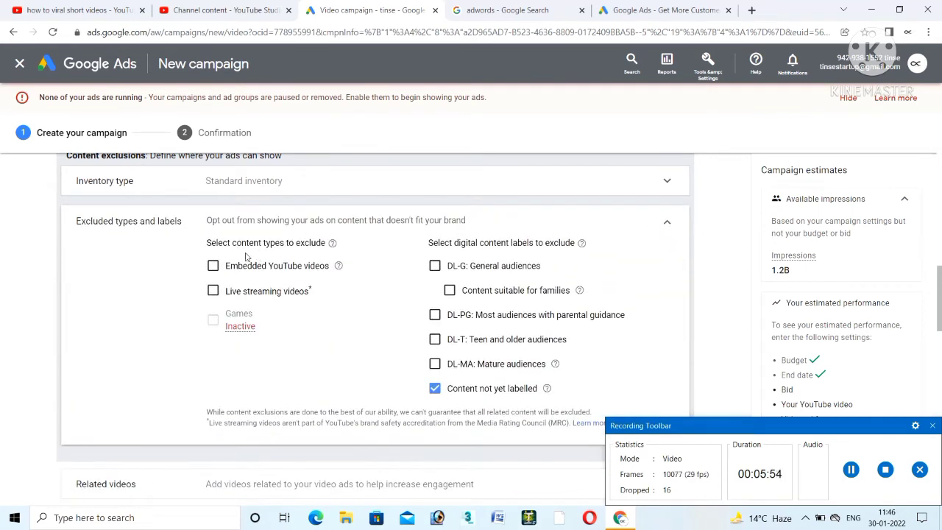
pyautogui.moveTo(346, 269); pyautogui.dragTo(197, 266)
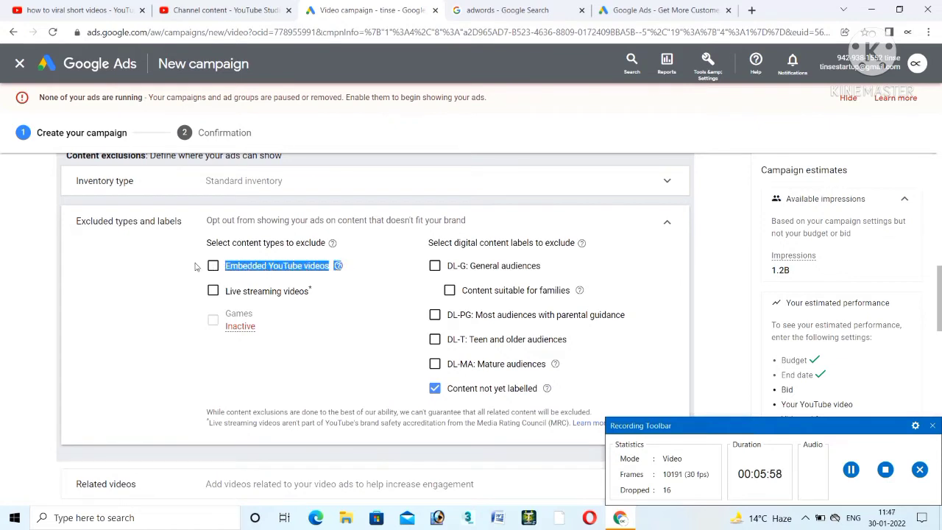
pyautogui.click(213, 265)
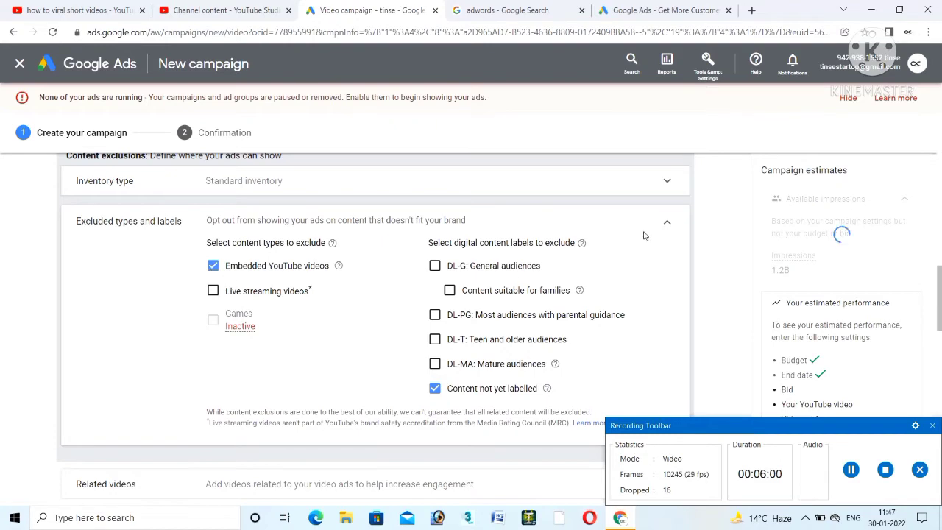
pyautogui.click(667, 223)
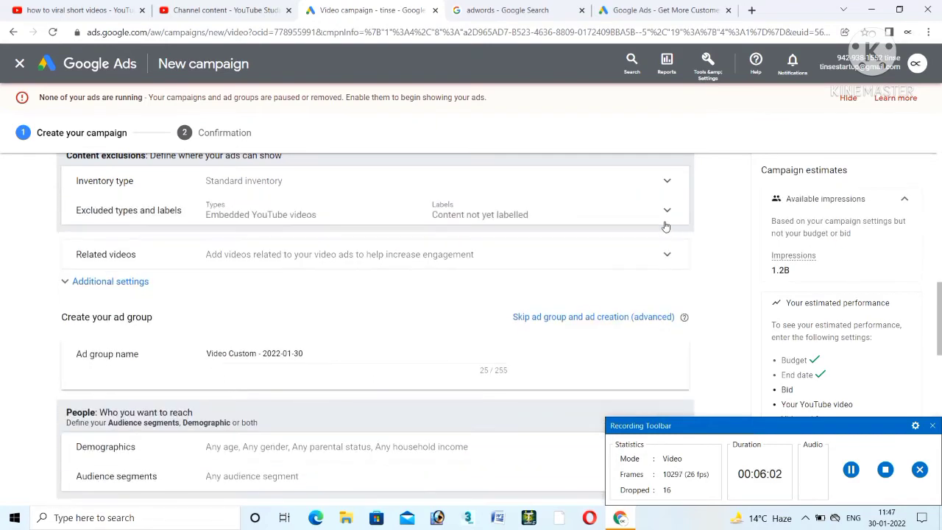
# Open the dialog for adding related videos to the campaign's video ad.
pyautogui.scroll(-1, 587, 276)
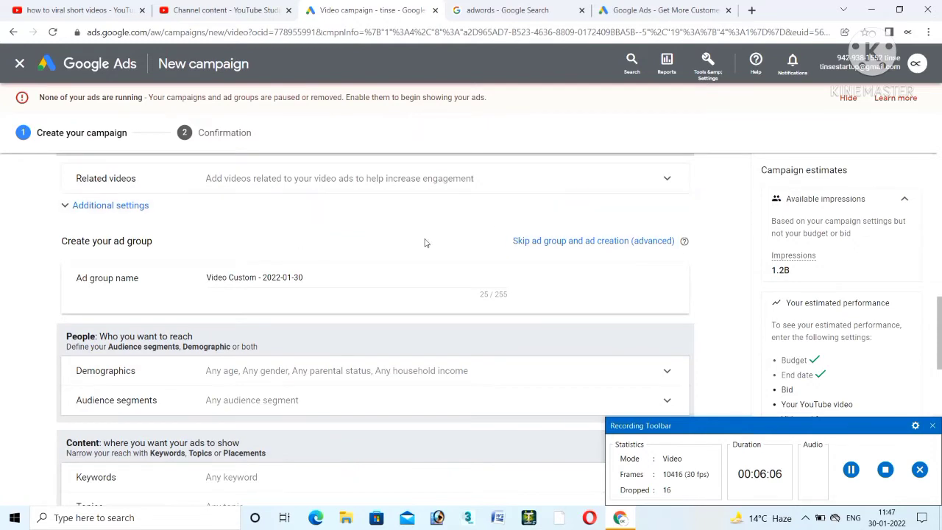
pyautogui.moveTo(522, 187); pyautogui.dragTo(318, 181)
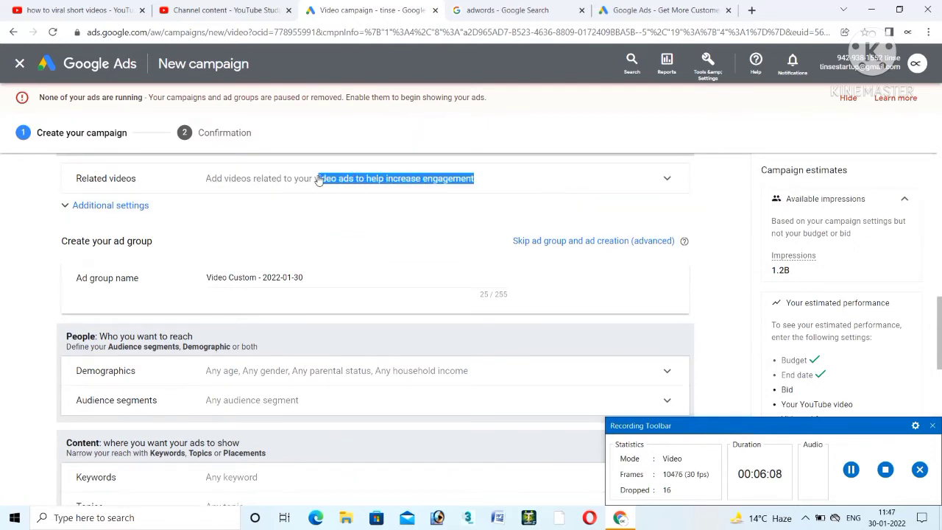
pyautogui.click(318, 181)
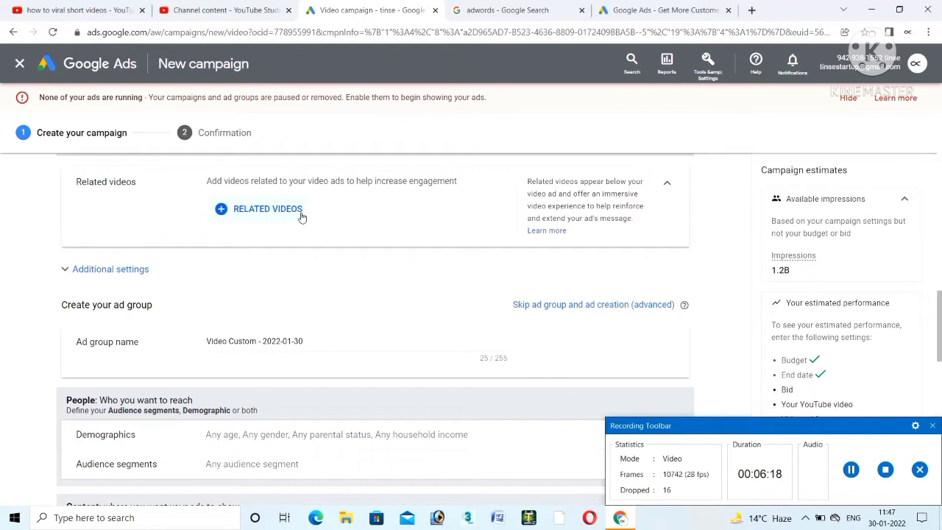
pyautogui.click(301, 217)
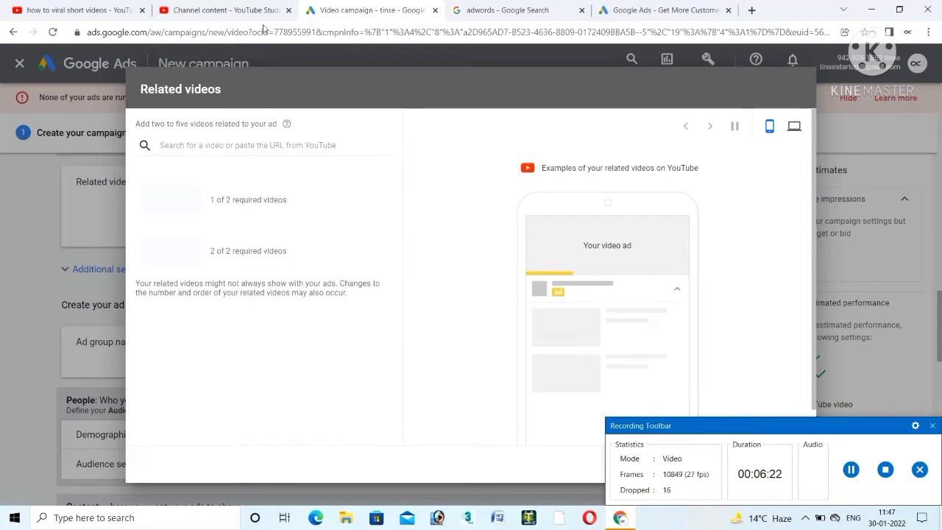
# Copy the shareable link of the "Dtf tshirt printing investment" video in YouTube Studio and add it as a related video in Google Ads.
pyautogui.click(229, 11)
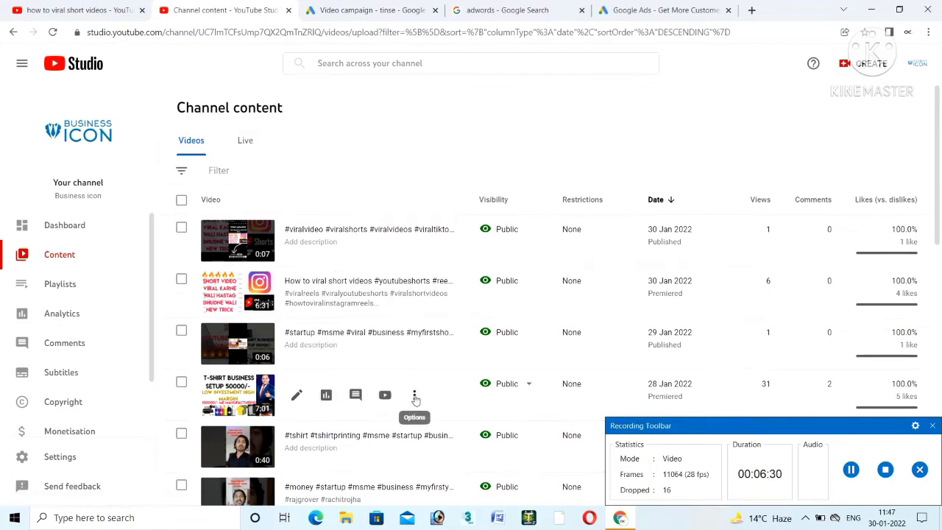
pyautogui.click(415, 395)
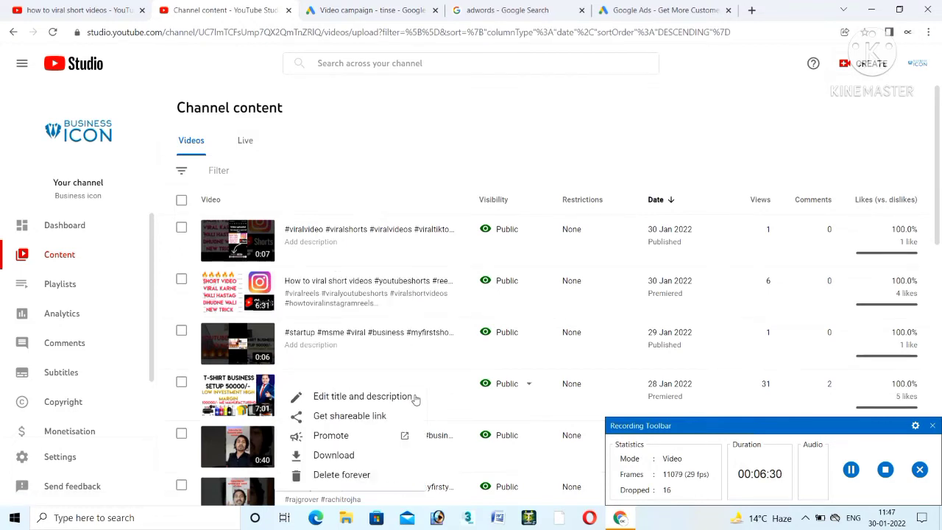
pyautogui.click(353, 417)
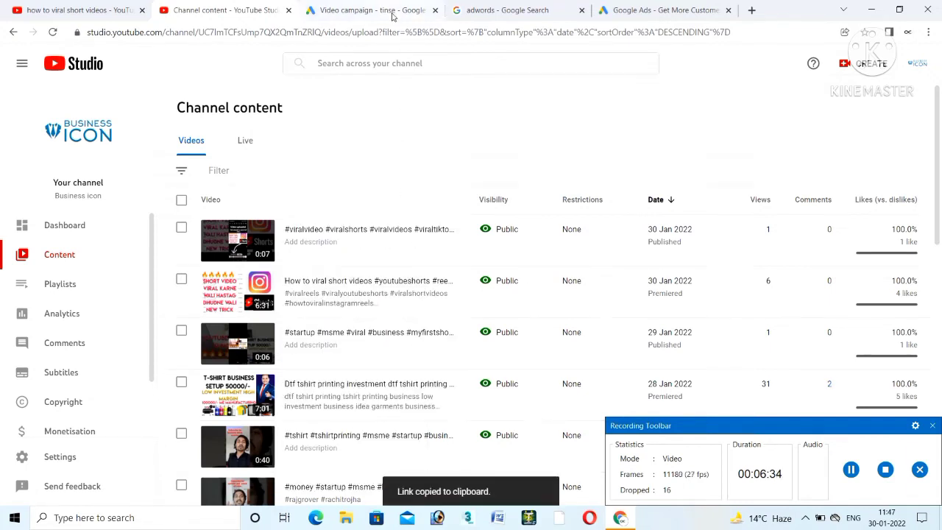
pyautogui.click(393, 13)
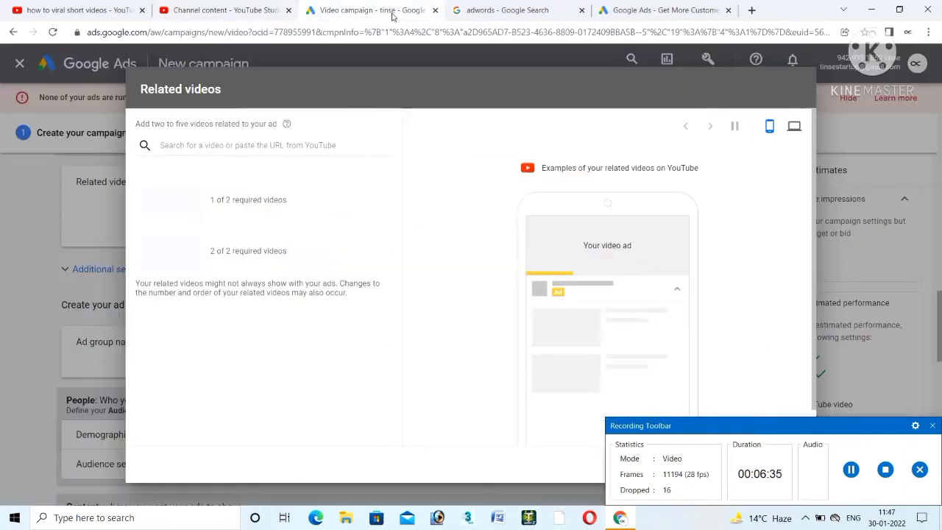
pyautogui.rightClick(266, 151)
pyautogui.click(294, 245)
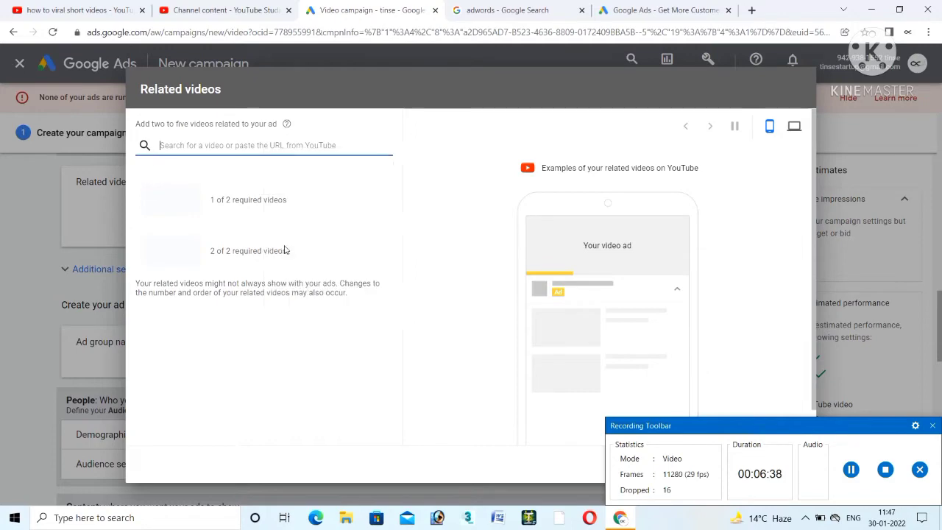
# Copy the shareable link of the "Indiamart business" video in YouTube Studio and add it to the related videos in Google Ads.
pyautogui.click(252, 8)
pyautogui.scroll(-5, 303, 323)
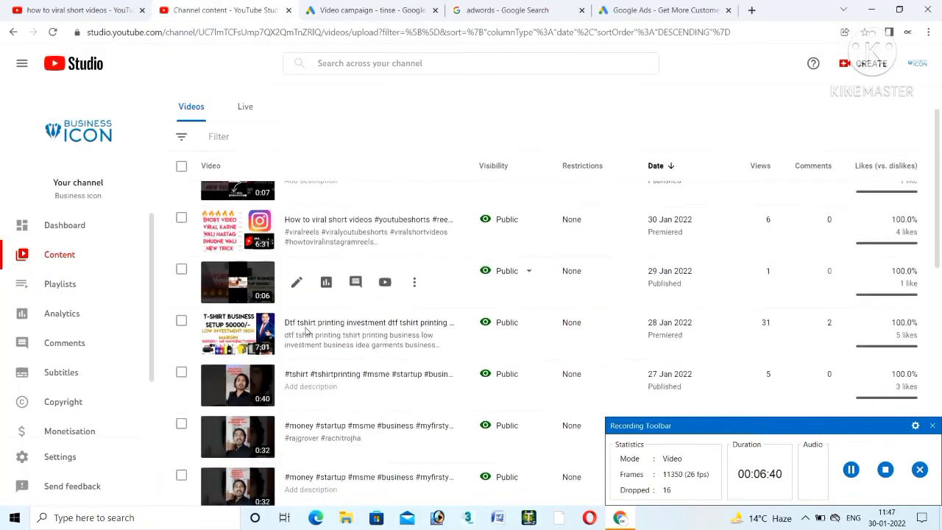
pyautogui.scroll(-1, 309, 330)
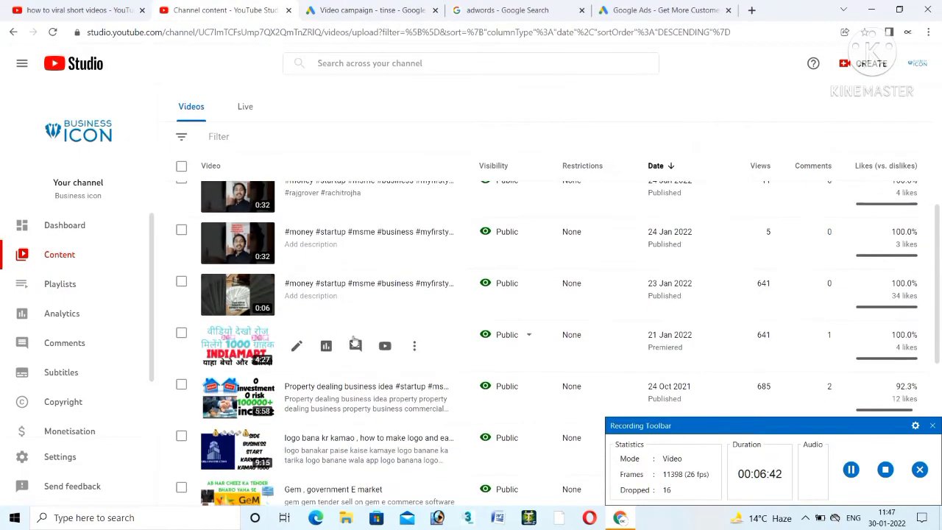
pyautogui.click(414, 348)
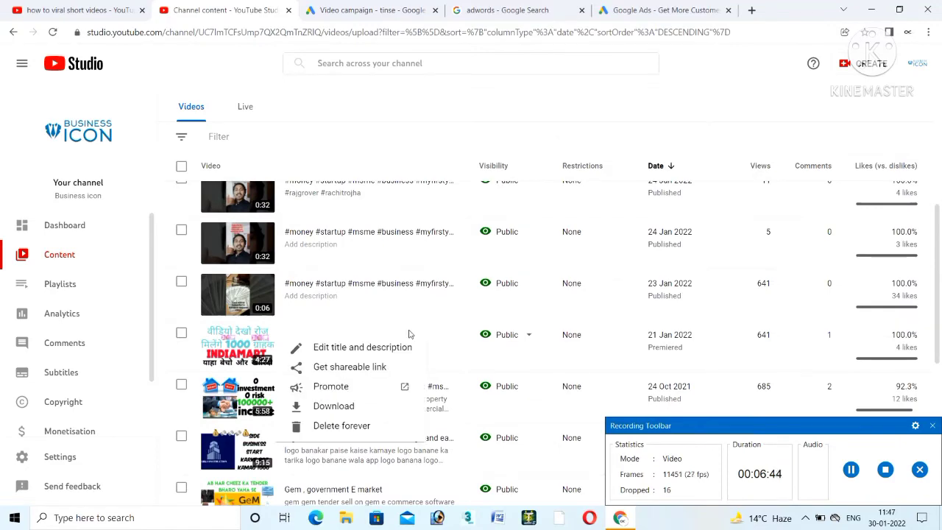
pyautogui.click(349, 367)
pyautogui.click(412, 10)
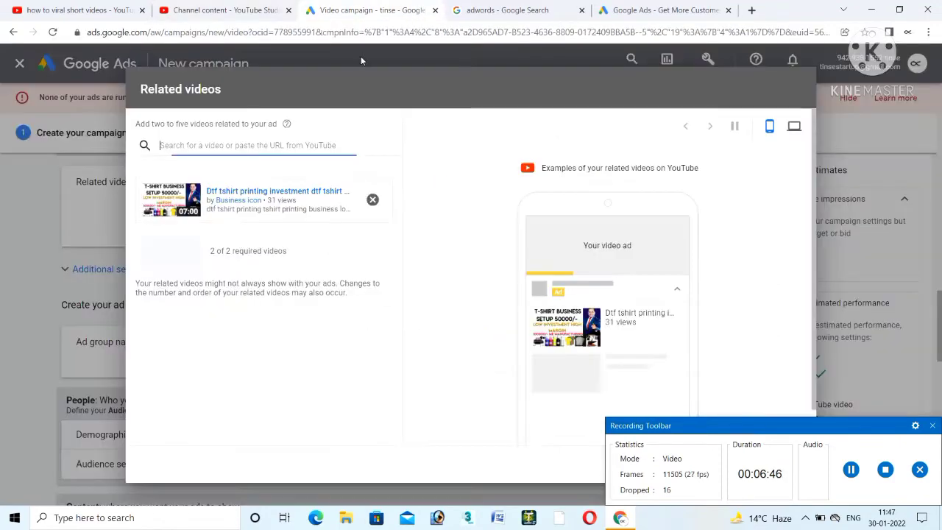
pyautogui.rightClick(218, 144)
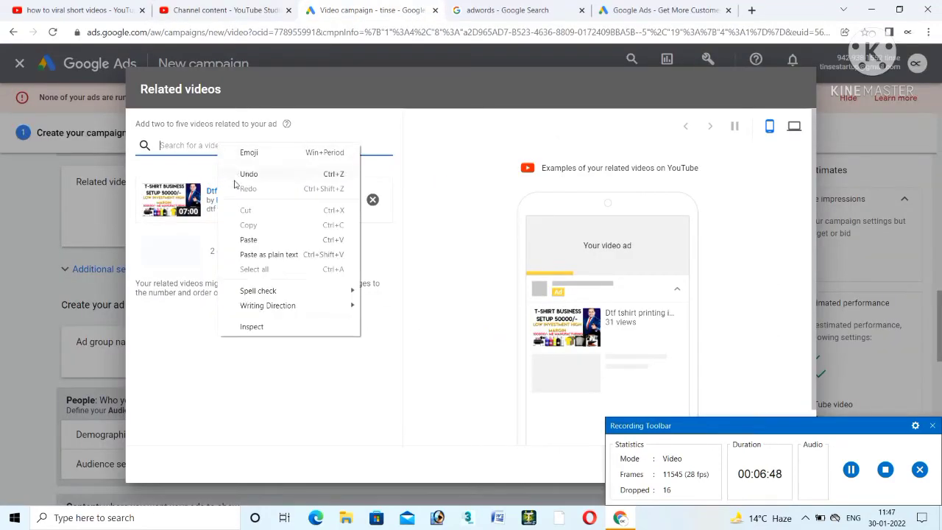
pyautogui.click(250, 240)
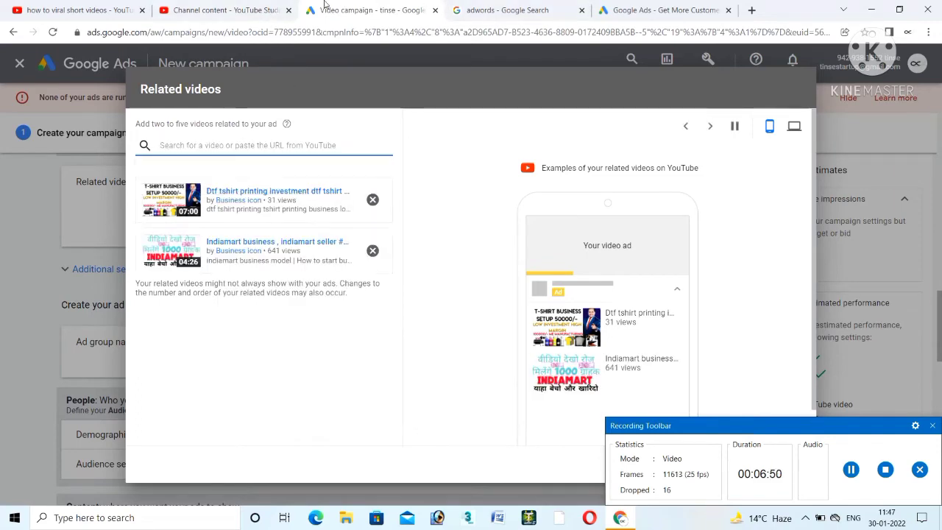
# Copy the shareable link of the "Property dealing business idea" video in YouTube Studio and add it to the related videos in Google Ads.
pyautogui.click(257, 9)
pyautogui.scroll(-1, 417, 337)
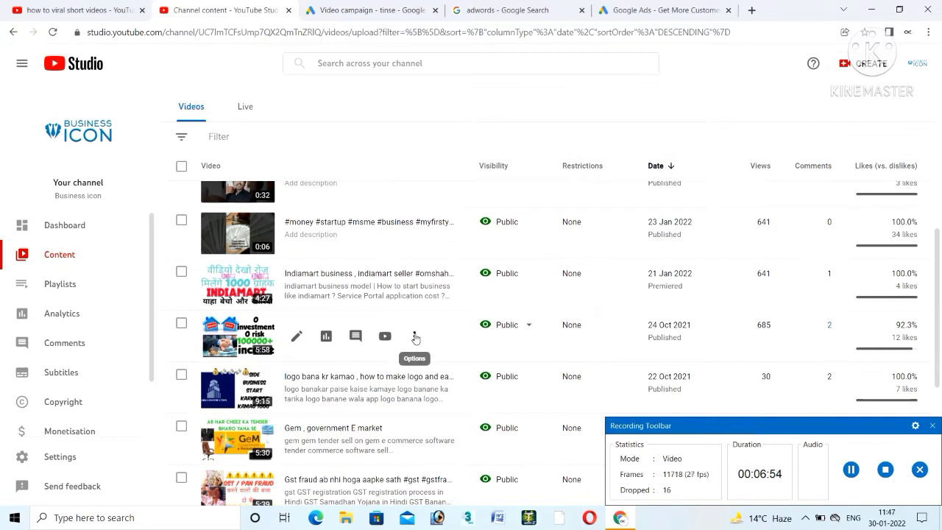
pyautogui.click(416, 337)
pyautogui.click(352, 358)
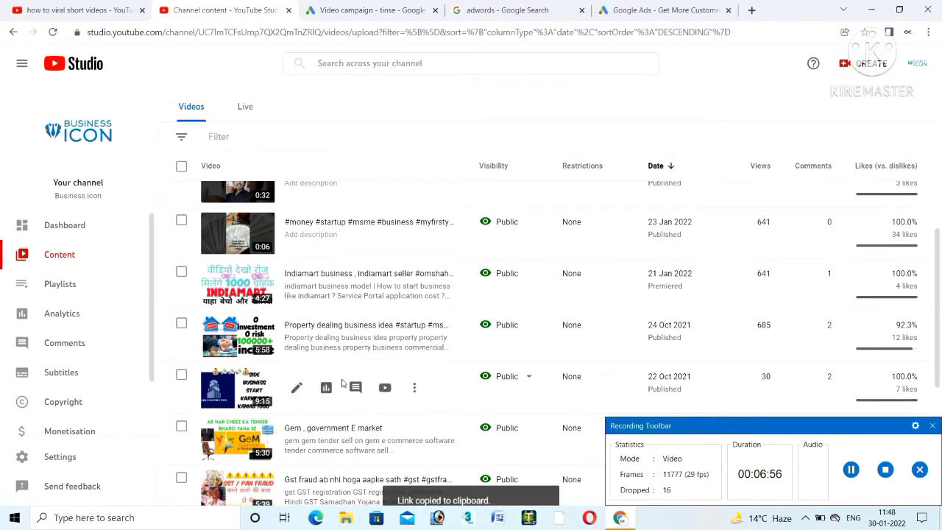
pyautogui.click(365, 11)
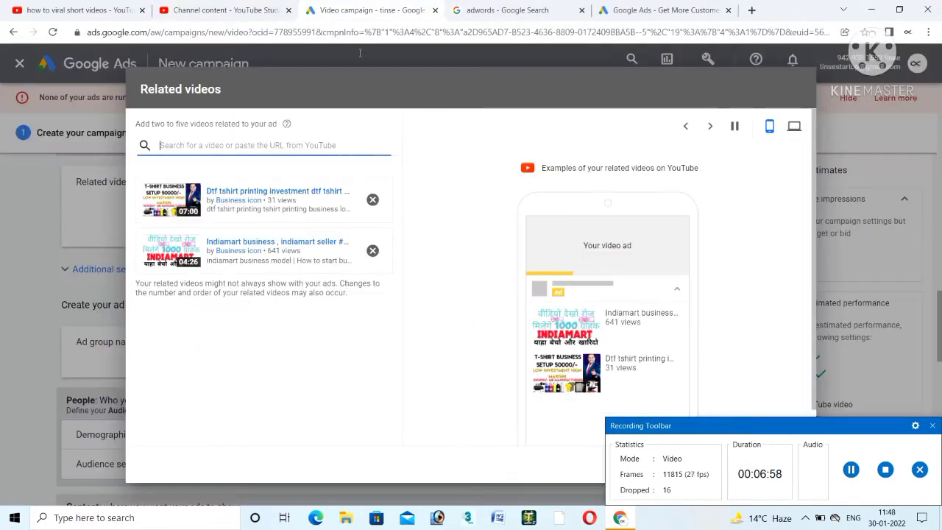
pyautogui.rightClick(236, 144)
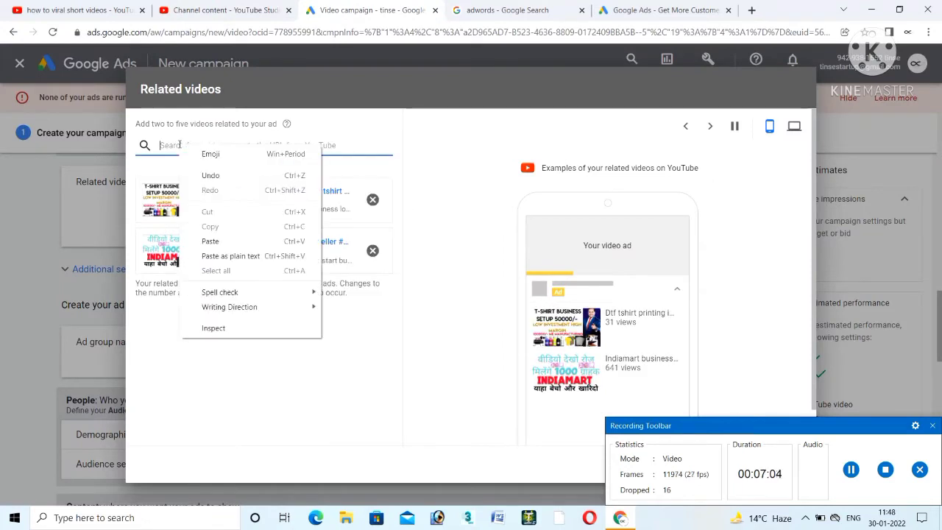
pyautogui.click(210, 241)
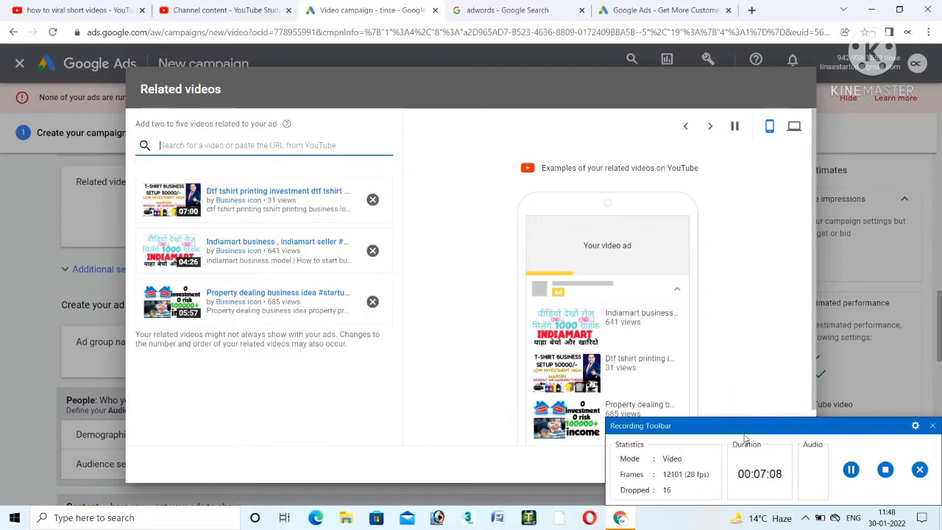
pyautogui.moveTo(750, 429); pyautogui.dragTo(391, 451)
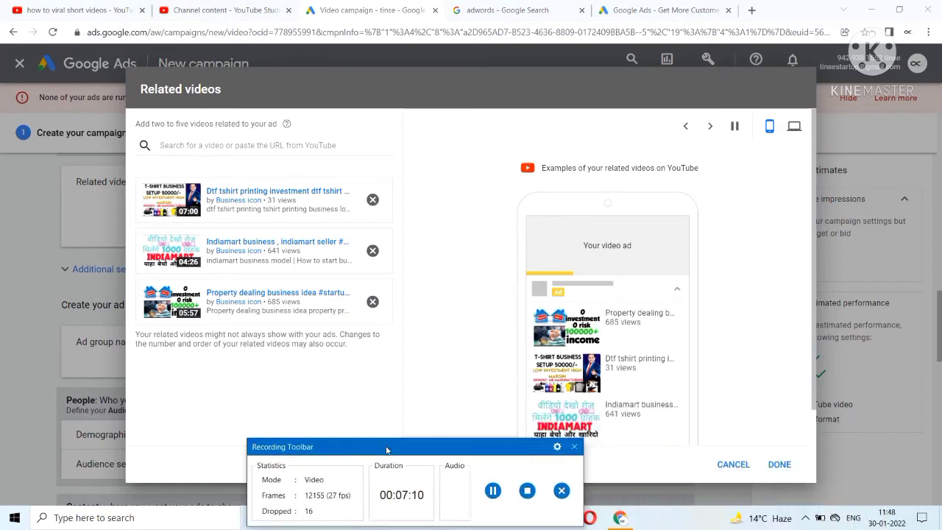
# Save the three related videos to the campaign and collapse the related videos section.
pyautogui.click(780, 465)
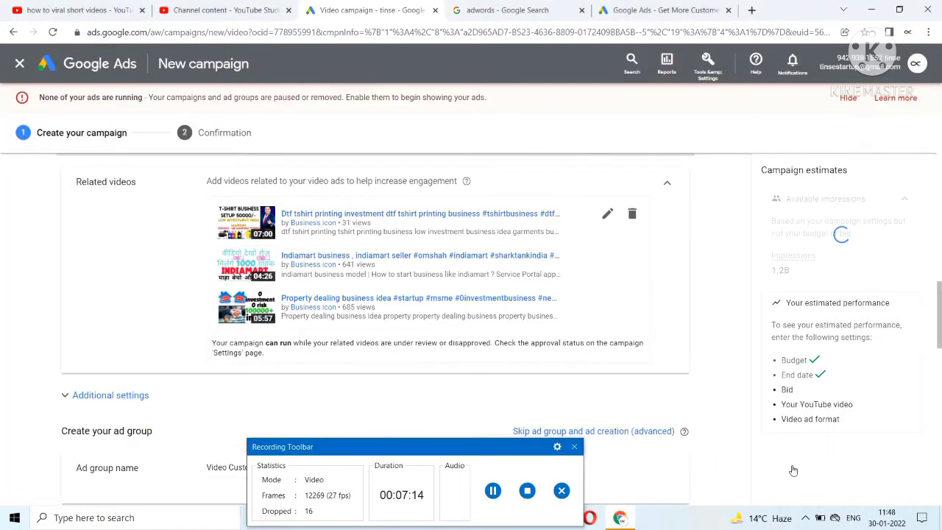
pyautogui.click(666, 184)
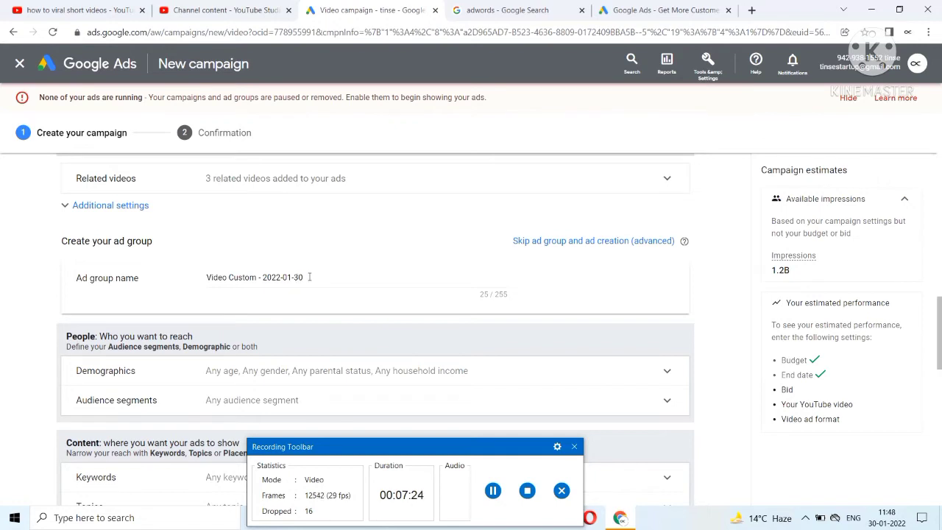
# Exclude the age groups 45 - 54, 55 - 64, 65+ and Unknown from the ad group's demographic targeting, and collapse the demographics section.
pyautogui.scroll(-1, 310, 277)
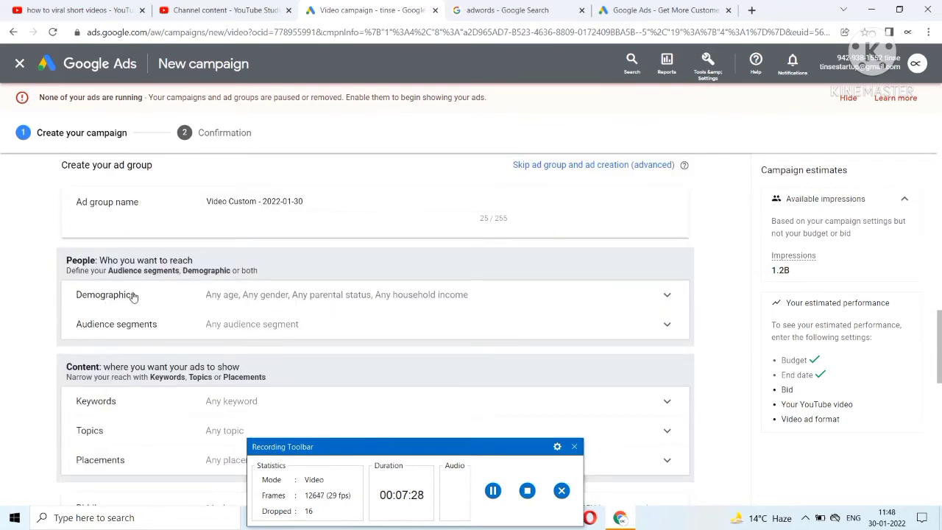
pyautogui.moveTo(507, 268); pyautogui.dragTo(457, 313)
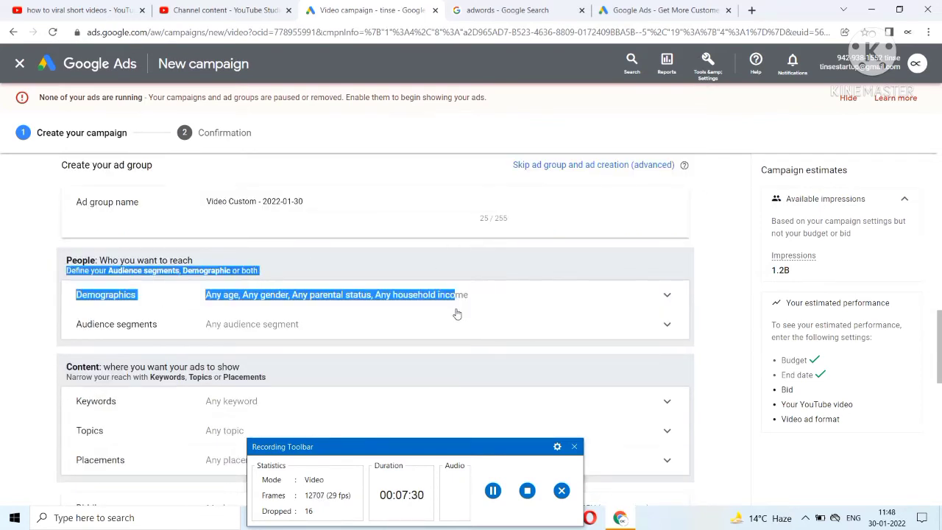
pyautogui.click(499, 254)
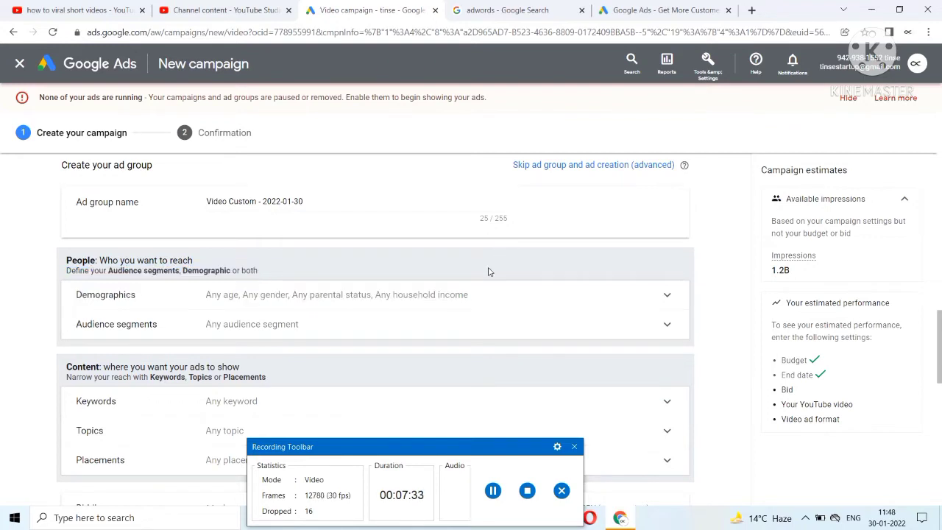
pyautogui.click(666, 296)
pyautogui.scroll(-2, 604, 288)
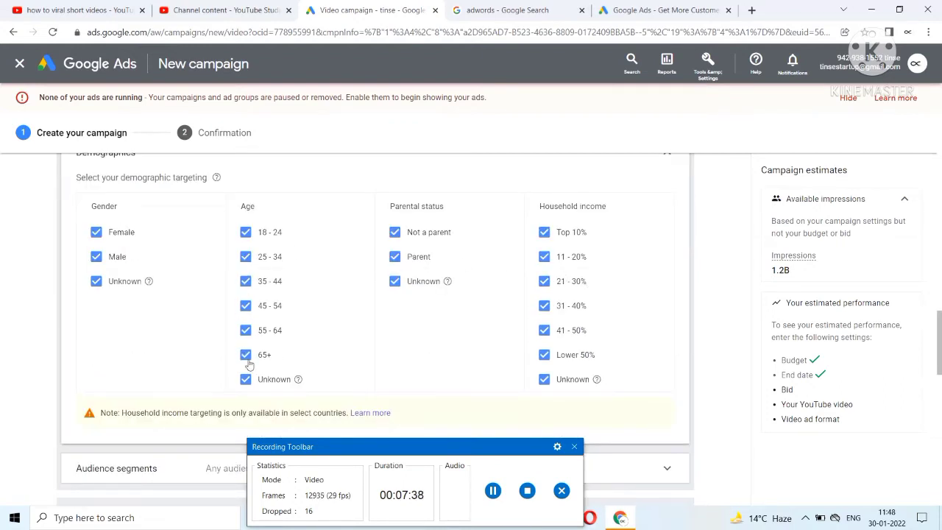
pyautogui.click(248, 382)
pyautogui.click(251, 357)
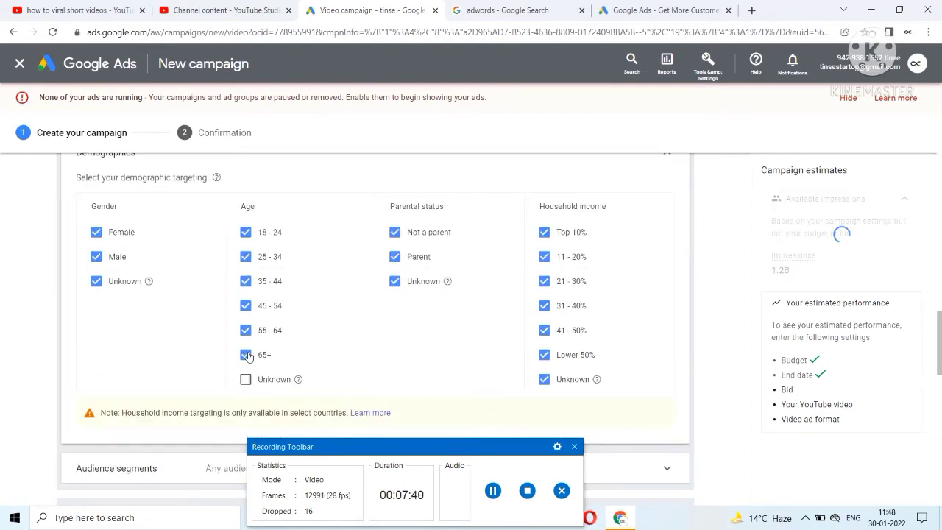
pyautogui.click(247, 331)
pyautogui.click(247, 306)
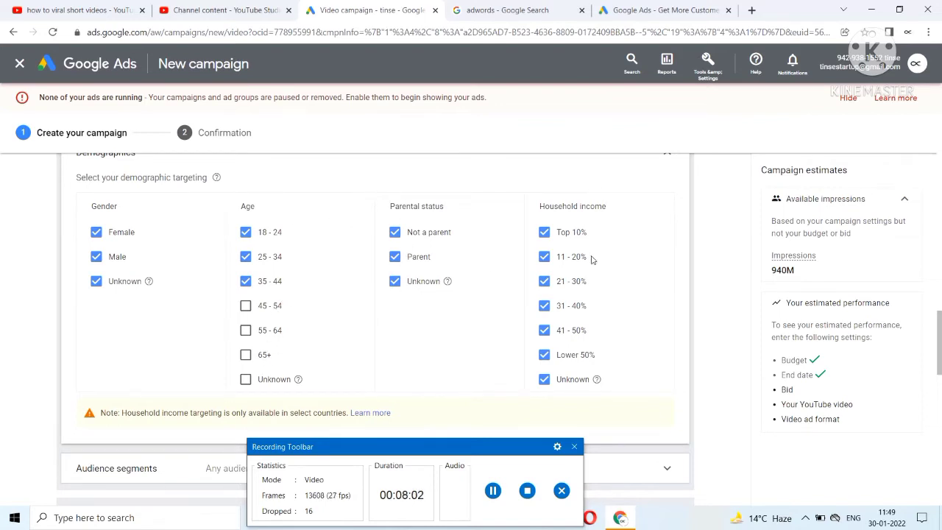
pyautogui.scroll(1, 591, 261)
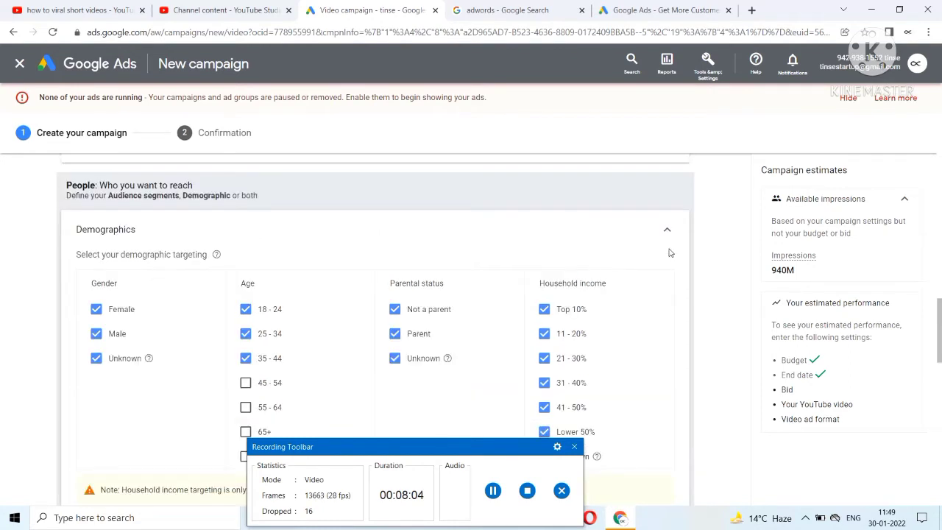
pyautogui.scroll(-1, 534, 281)
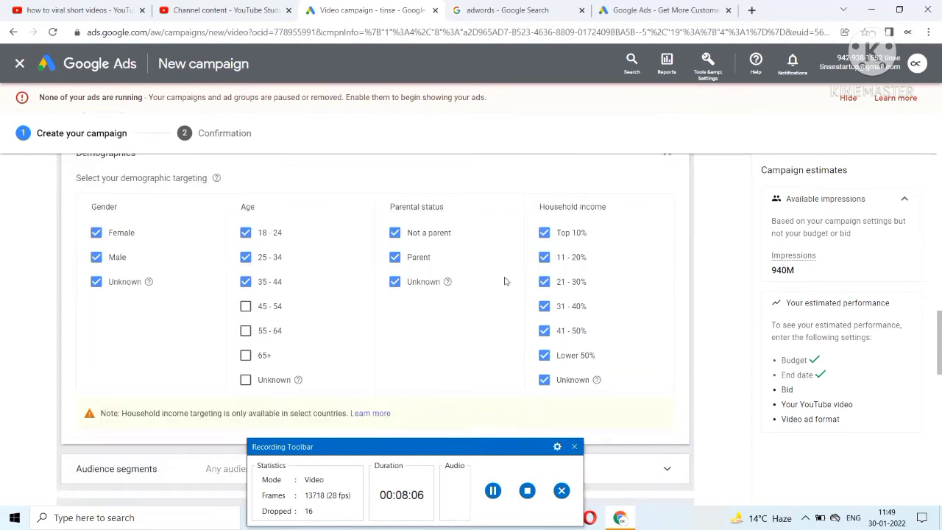
pyautogui.scroll(1, 677, 190)
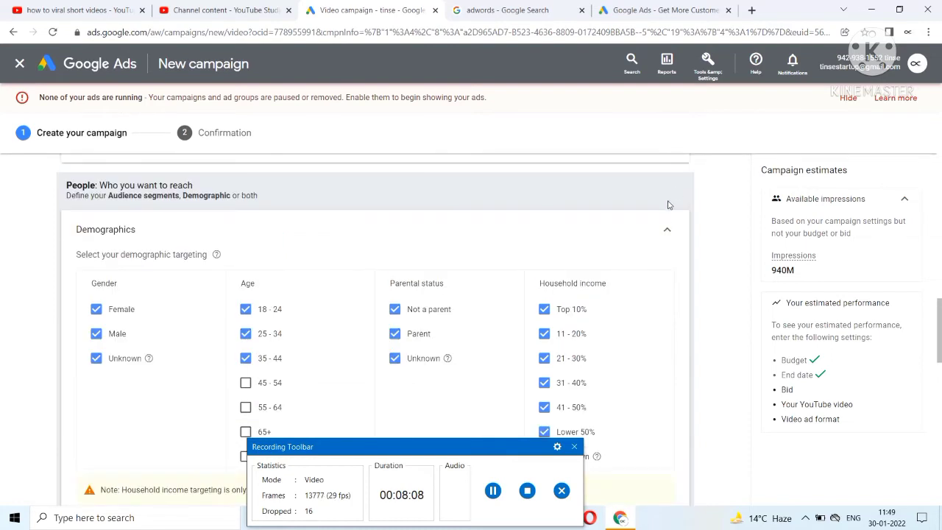
pyautogui.click(665, 231)
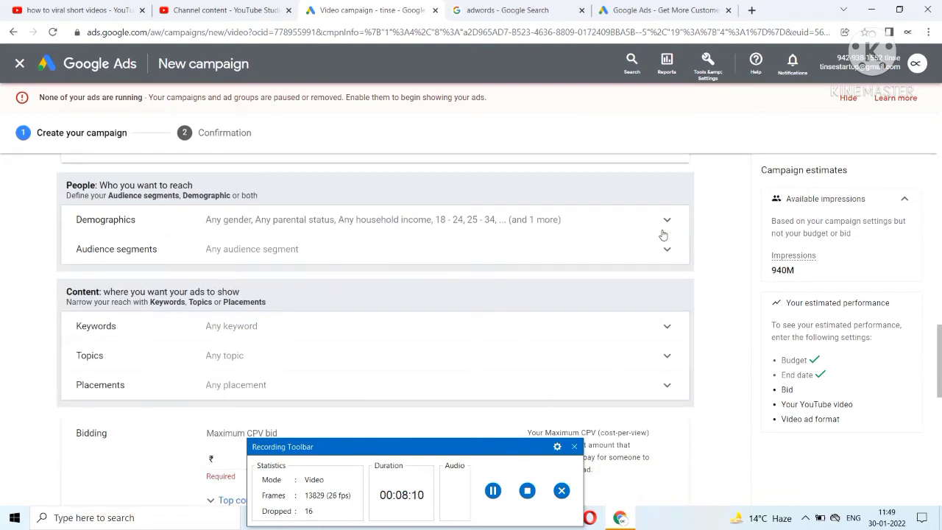
# Examine the recent and suggested audience segments available for the ad group, including the details of Business Services.
pyautogui.scroll(-1, 587, 243)
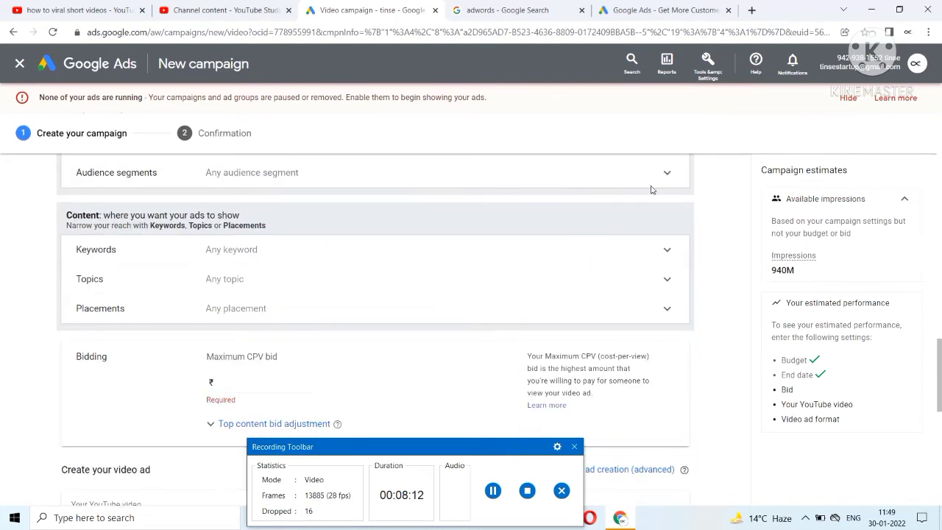
pyautogui.click(668, 178)
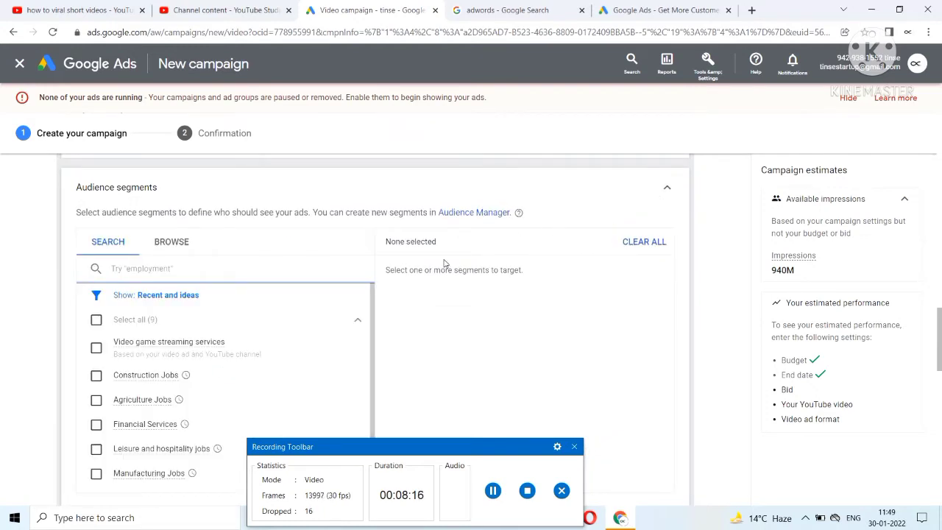
pyautogui.scroll(-1, 427, 264)
pyautogui.moveTo(185, 268)
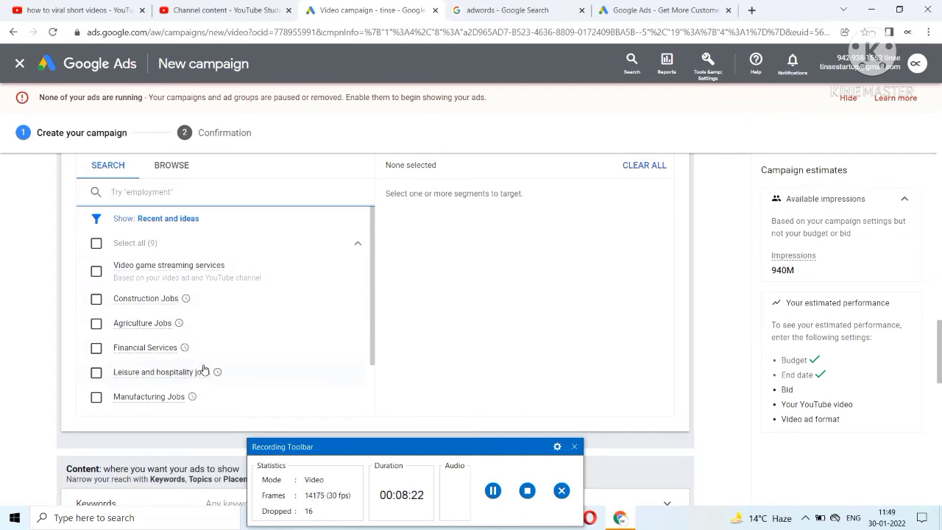
pyautogui.scroll(-2, 209, 375)
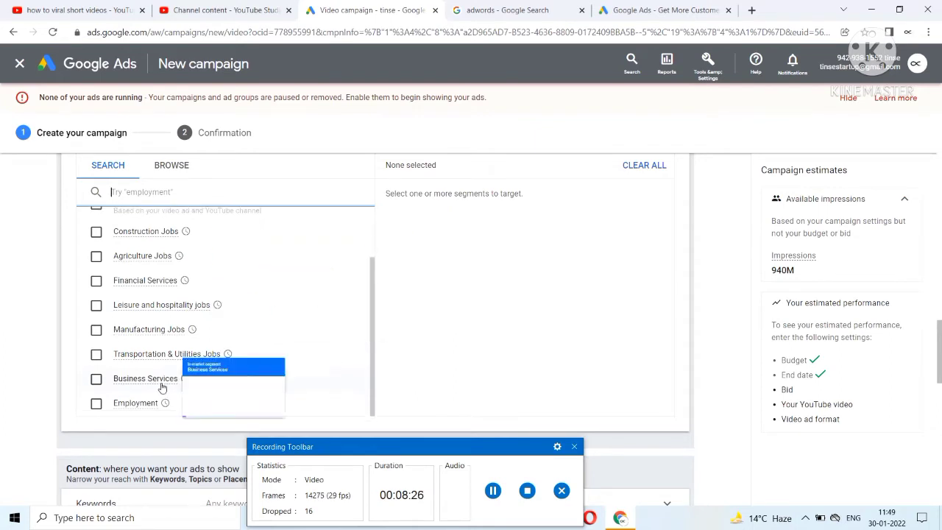
pyautogui.moveTo(162, 388)
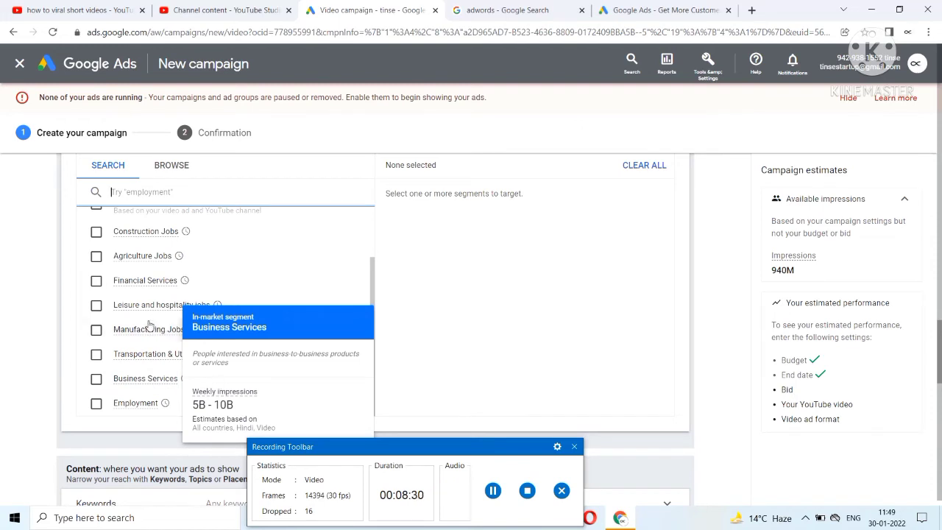
pyautogui.scroll(2, 169, 326)
pyautogui.moveTo(150, 326)
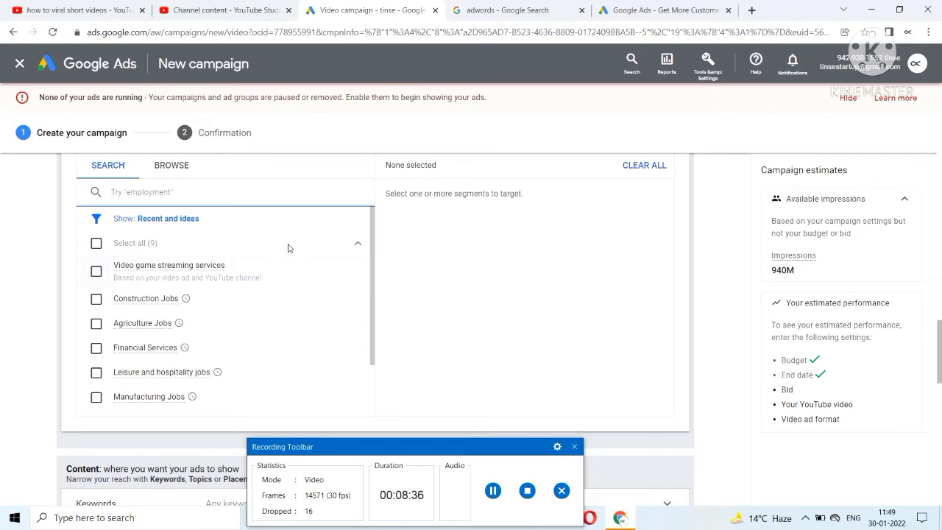
pyautogui.click(357, 245)
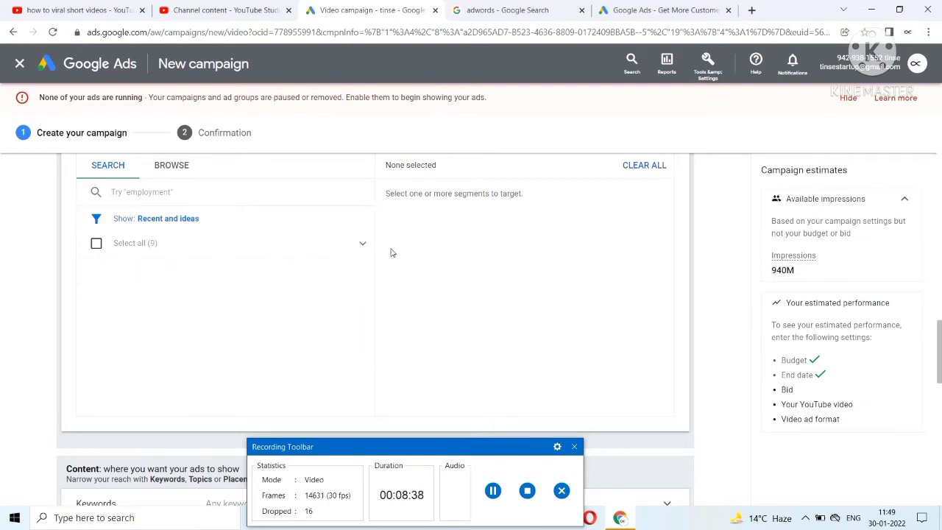
pyautogui.scroll(-3, 392, 255)
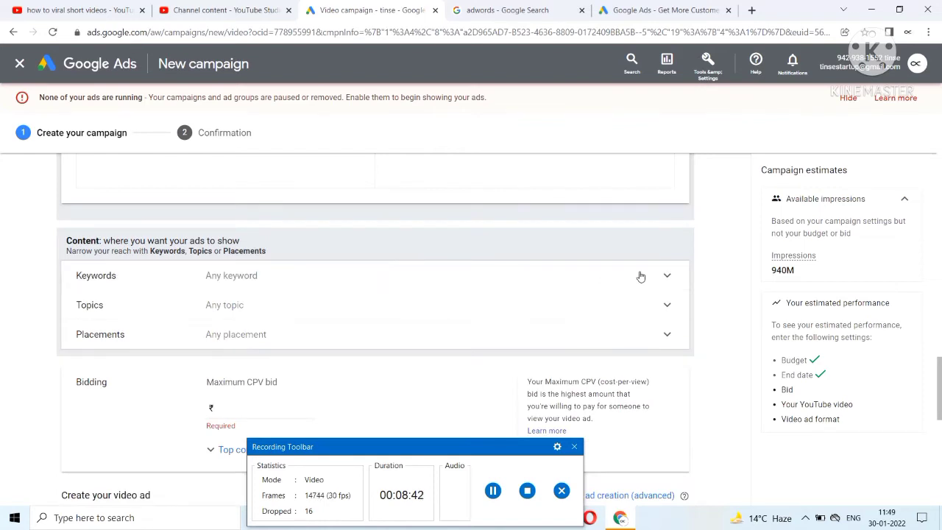
# Get keyword ideas for the product or service "business" and add all of them to the ad group's keywords.
pyautogui.scroll(-1, 641, 275)
pyautogui.click(666, 203)
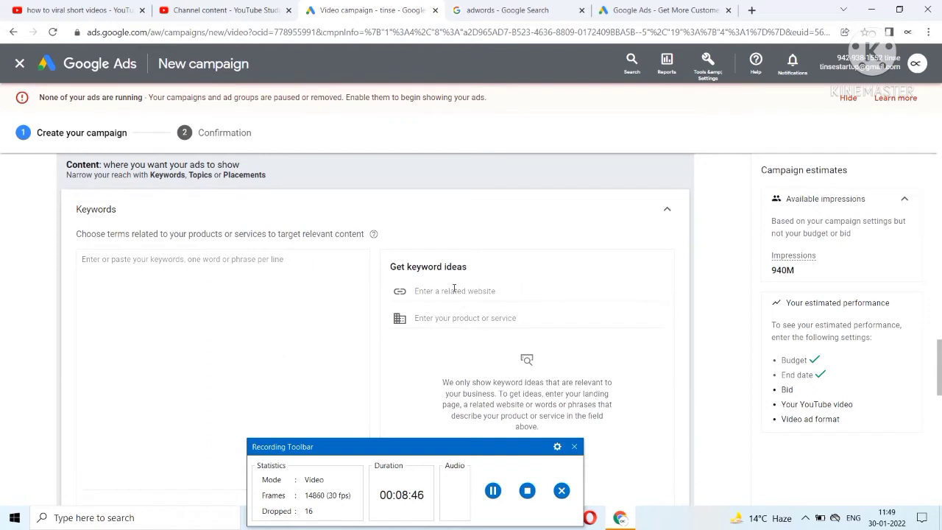
pyautogui.scroll(-1, 465, 305)
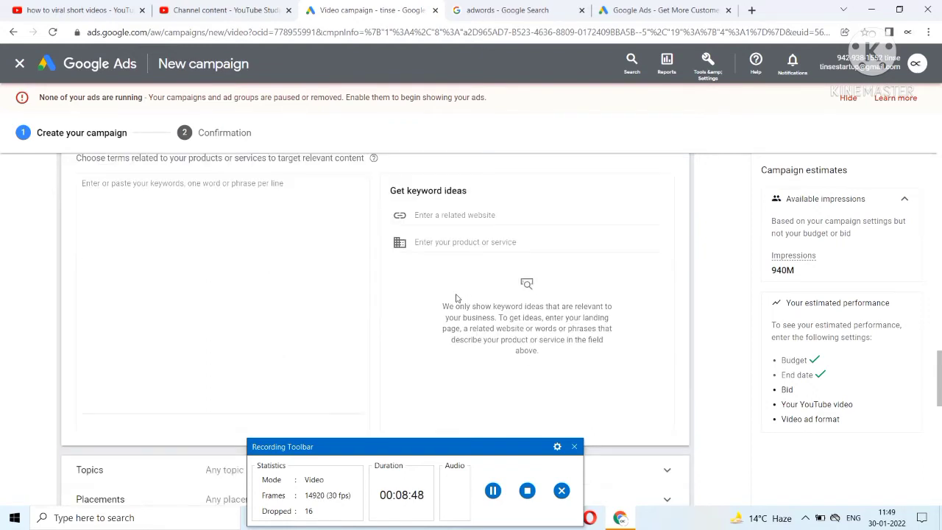
pyautogui.click(453, 242)
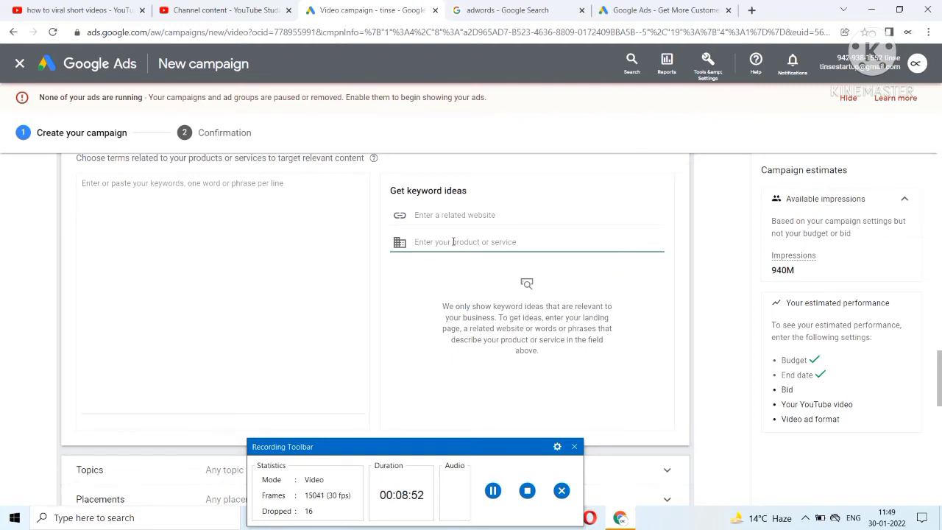
pyautogui.scroll(-1, 452, 242)
pyautogui.scroll(1, 453, 242)
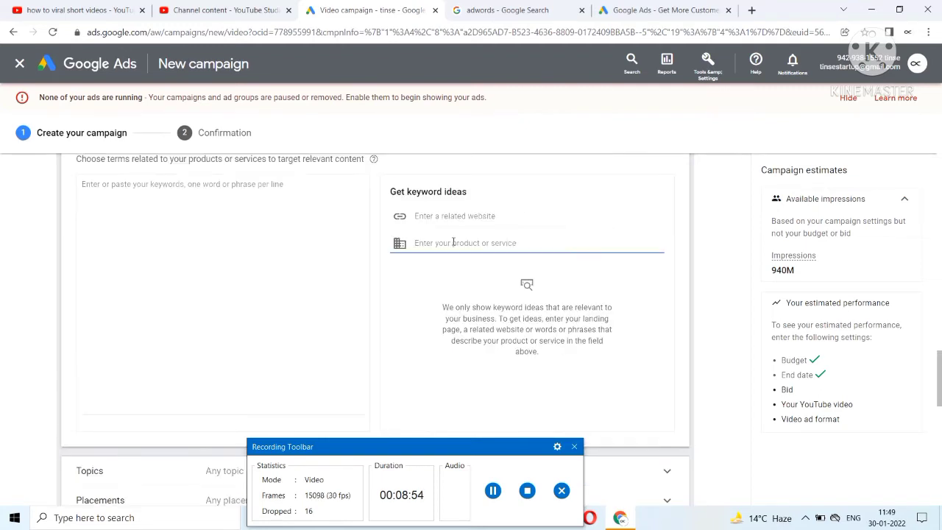
pyautogui.write('busi')
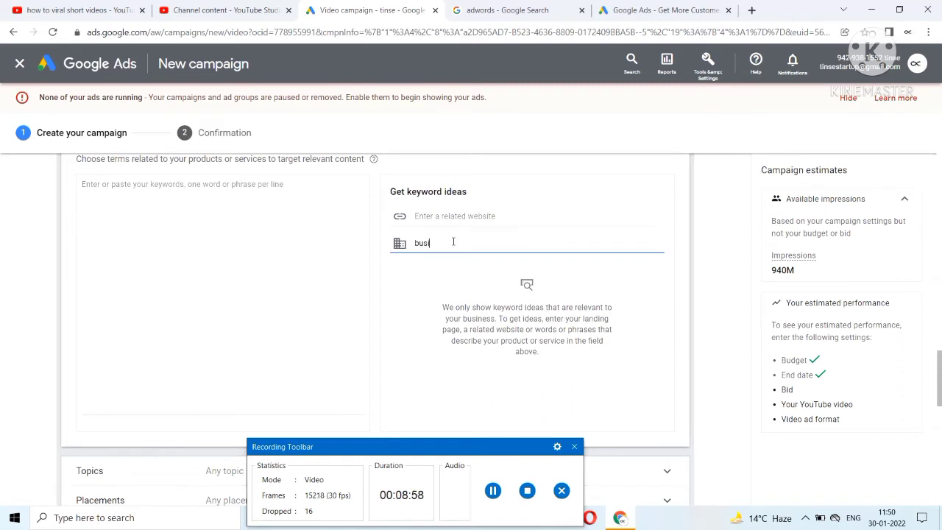
pyautogui.write('ness')
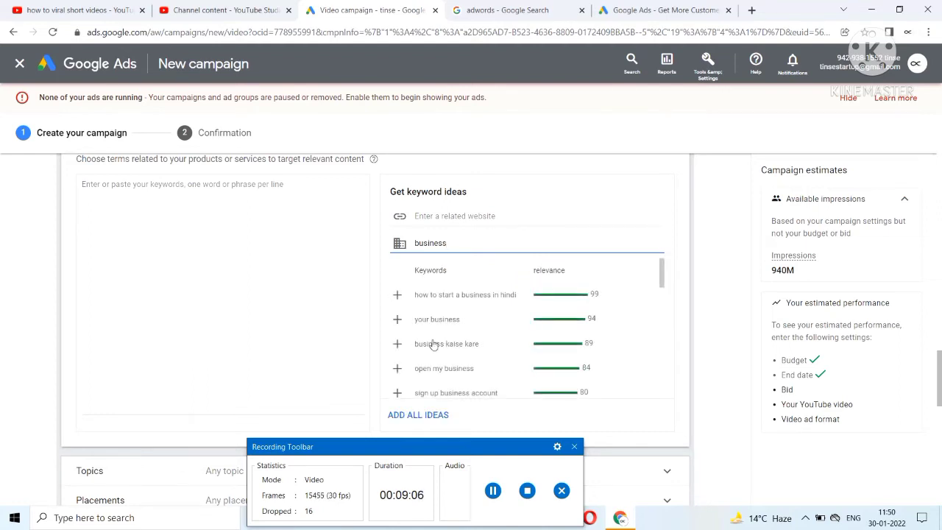
pyautogui.click(424, 417)
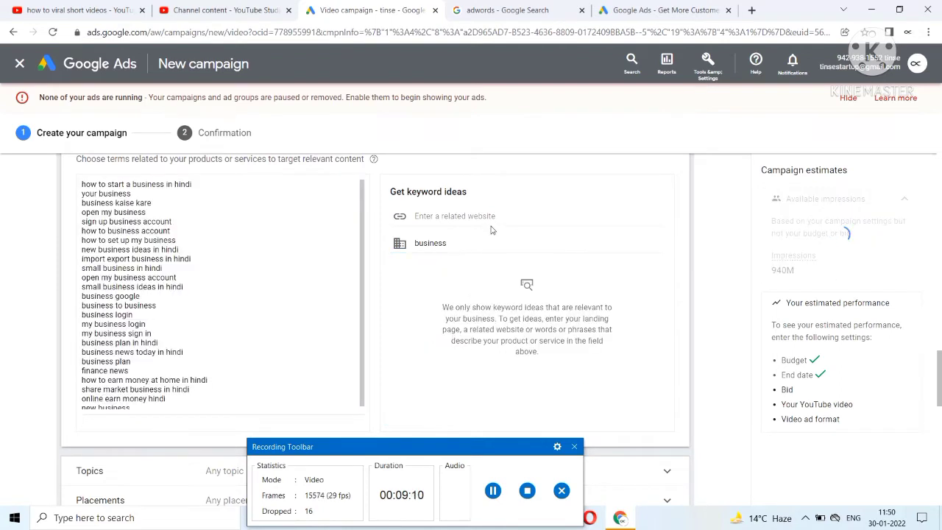
# Try getting keyword ideas for "how to viral a short video" in place of "business", and clear the product or service entry.
pyautogui.click(480, 244)
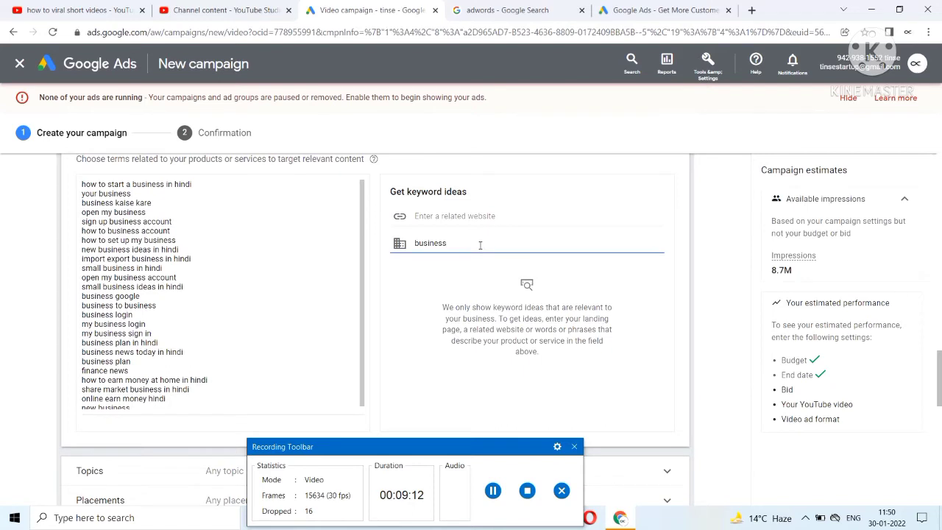
pyautogui.press('BackSpace')
pyautogui.press('BackSpace')
pyautogui.press('BackSpace')
pyautogui.press('BackSpace')
pyautogui.press('BackSpace')
pyautogui.press('BackSpace')
pyautogui.press('BackSpace')
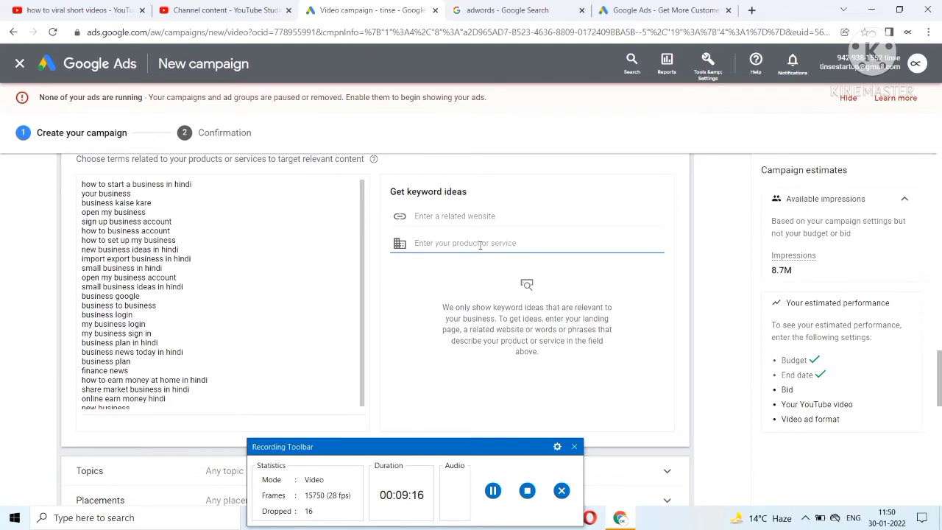
pyautogui.write('how')
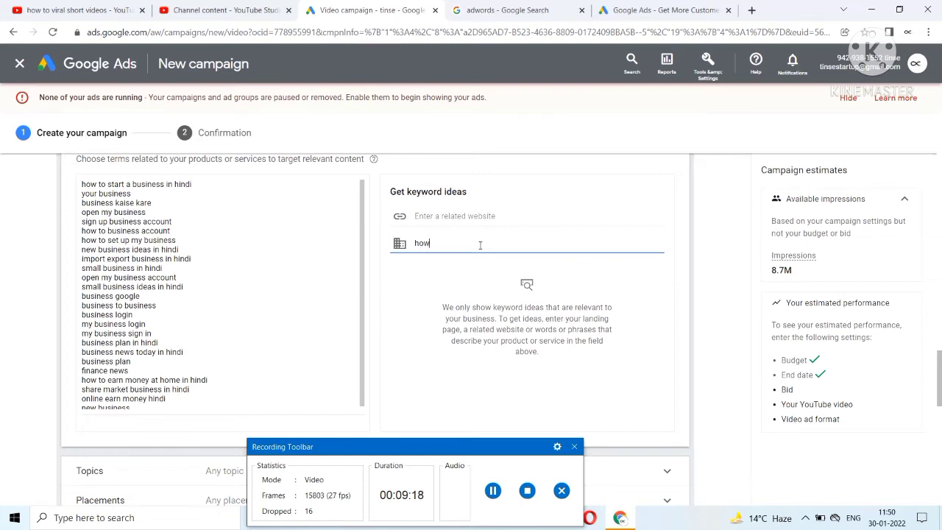
pyautogui.write(' to viral a short video')
pyautogui.press('BackSpace')
pyautogui.press('BackSpace')
pyautogui.press('BackSpace')
pyautogui.press('BackSpace')
pyautogui.press('BackSpace')
pyautogui.press('BackSpace')
pyautogui.press('BackSpace')
pyautogui.press('BackSpace')
pyautogui.press('BackSpace')
pyautogui.press('BackSpace')
pyautogui.press('BackSpace')
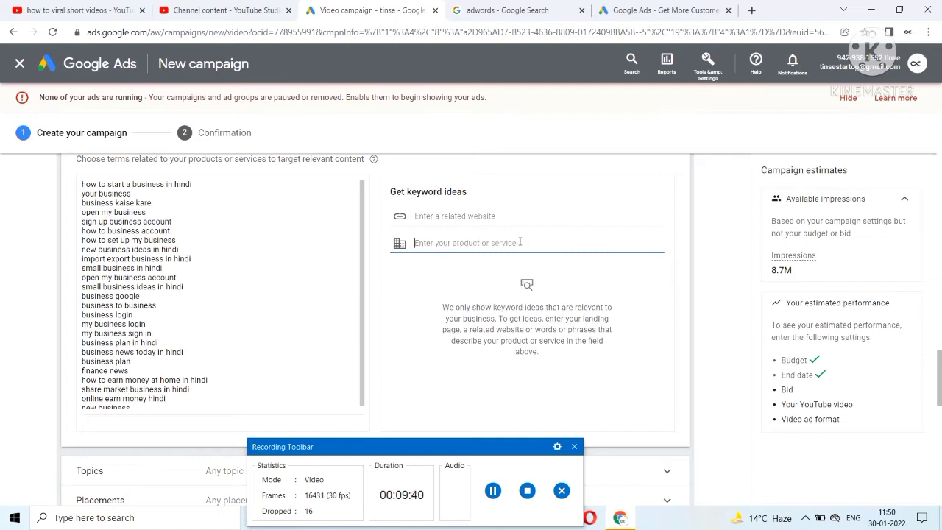
# Delete "finance news", "business plan" and "business news today in hindi" from the keyword list, and shorten "business plan in hindi" to "business plan".
pyautogui.click(230, 371)
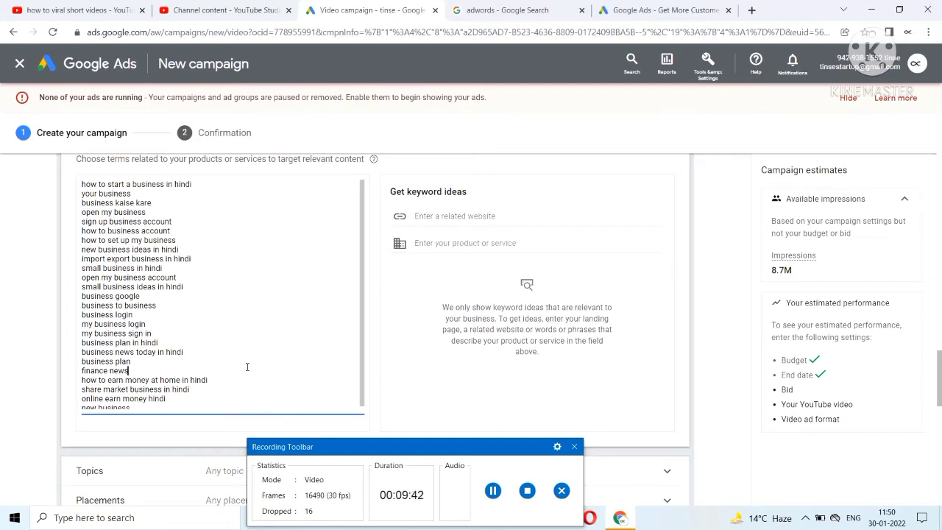
pyautogui.press('BackSpace')
pyautogui.press('BackSpace')
pyautogui.press('BackSpace')
pyautogui.press('BackSpace')
pyautogui.press('BackSpace')
pyautogui.press('BackSpace')
pyautogui.press('BackSpace')
pyautogui.press('BackSpace')
pyautogui.press('BackSpace')
pyautogui.press('BackSpace')
pyautogui.press('BackSpace')
pyautogui.press('BackSpace')
pyautogui.press('BackSpace')
pyautogui.press('BackSpace')
pyautogui.press('BackSpace')
pyautogui.press('BackSpace')
pyautogui.press('BackSpace')
pyautogui.press('BackSpace')
pyautogui.press('BackSpace')
pyautogui.press('BackSpace')
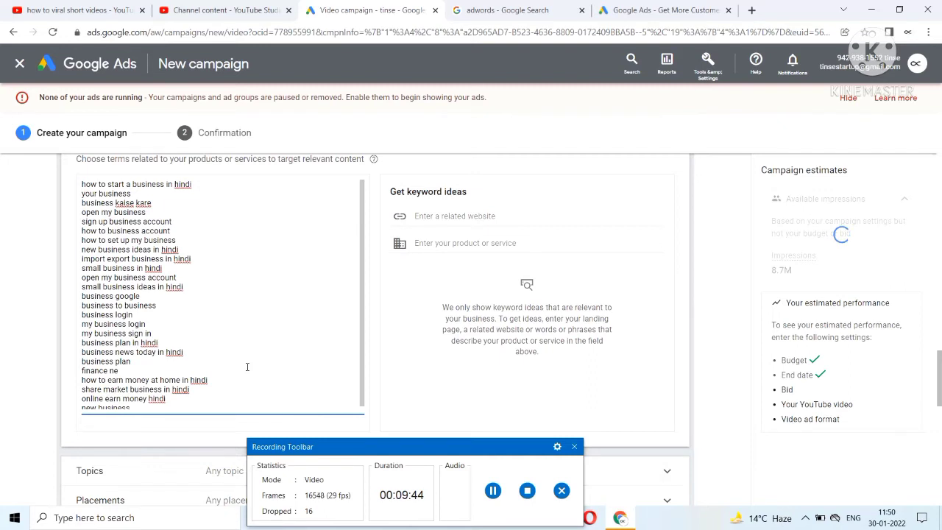
pyautogui.press('BackSpace')
pyautogui.press('BackSpace')
pyautogui.press('BackSpace')
pyautogui.press('BackSpace')
pyautogui.press('BackSpace')
pyautogui.press('BackSpace')
pyautogui.press('BackSpace')
pyautogui.press('BackSpace')
pyautogui.press('BackSpace')
pyautogui.press('BackSpace')
pyautogui.press('BackSpace')
pyautogui.press('BackSpace')
pyautogui.press('BackSpace')
pyautogui.press('BackSpace')
pyautogui.press('BackSpace')
pyautogui.press('BackSpace')
pyautogui.press('BackSpace')
pyautogui.press('BackSpace')
pyautogui.press('BackSpace')
pyautogui.press('BackSpace')
pyautogui.press('BackSpace')
pyautogui.press('BackSpace')
pyautogui.press('BackSpace')
pyautogui.press('BackSpace')
pyautogui.press('BackSpace')
pyautogui.press('BackSpace')
pyautogui.press('BackSpace')
pyautogui.press('BackSpace')
pyautogui.press('BackSpace')
pyautogui.press('BackSpace')
pyautogui.press('BackSpace')
pyautogui.press('BackSpace')
pyautogui.press('BackSpace')
pyautogui.press('BackSpace')
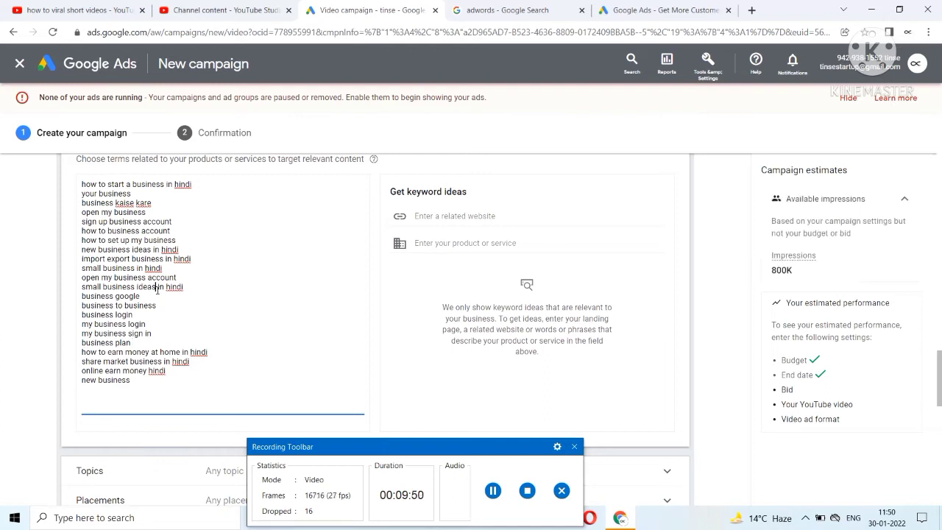
# Clear the ad group's entire keyword list.
pyautogui.hotkey('ctrl', 'a')
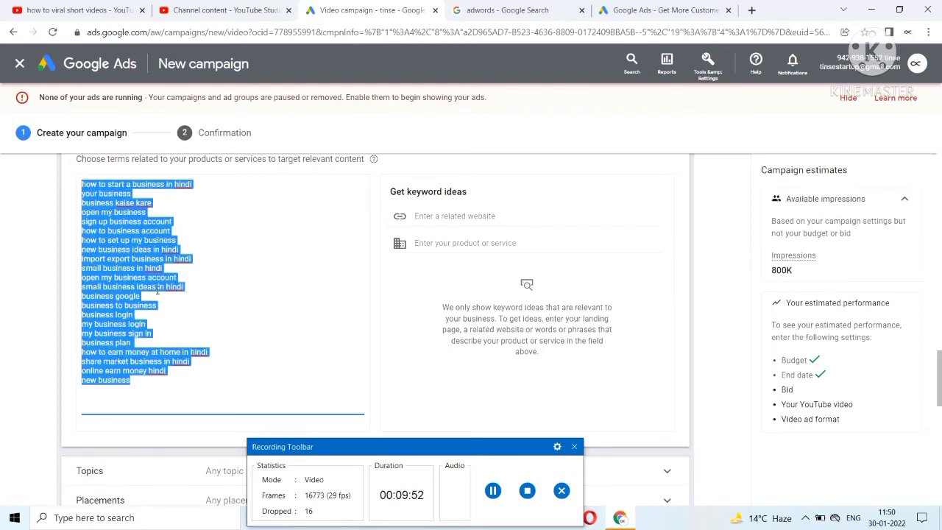
pyautogui.press('BackSpace')
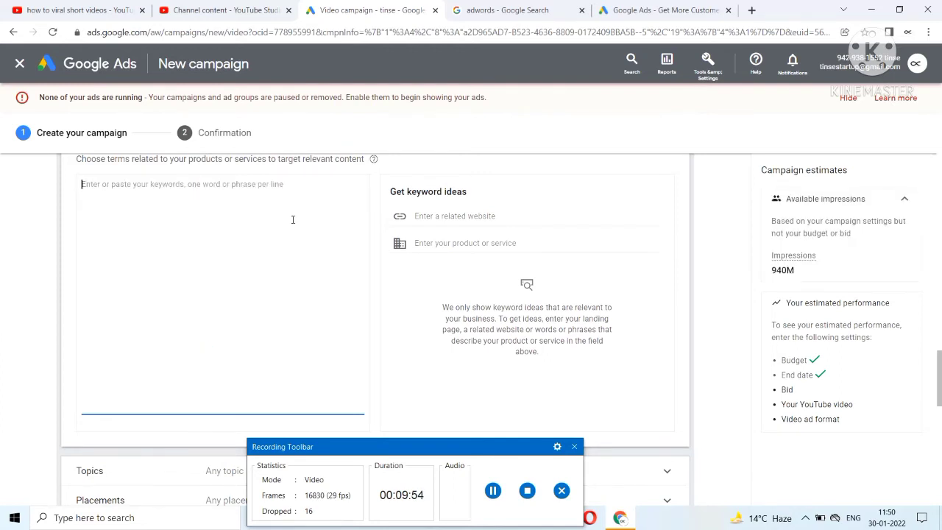
# Examine the topics available for the ad group, including the Finance subtopics and those under Banking.
pyautogui.scroll(-3, 293, 219)
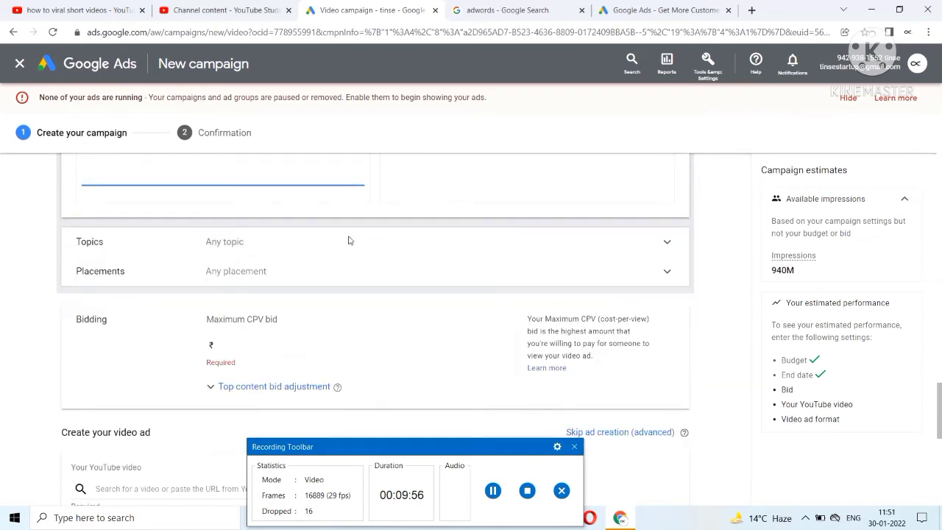
pyautogui.click(666, 241)
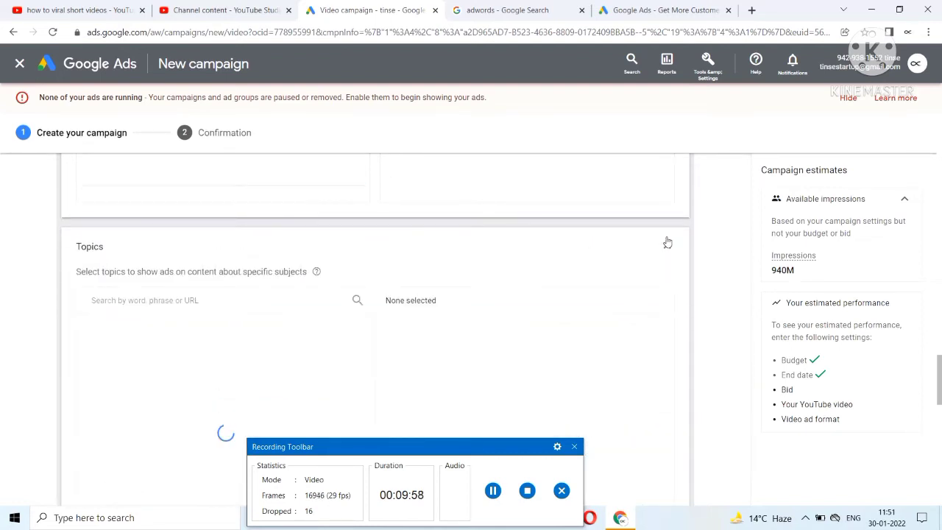
pyautogui.scroll(-1, 667, 249)
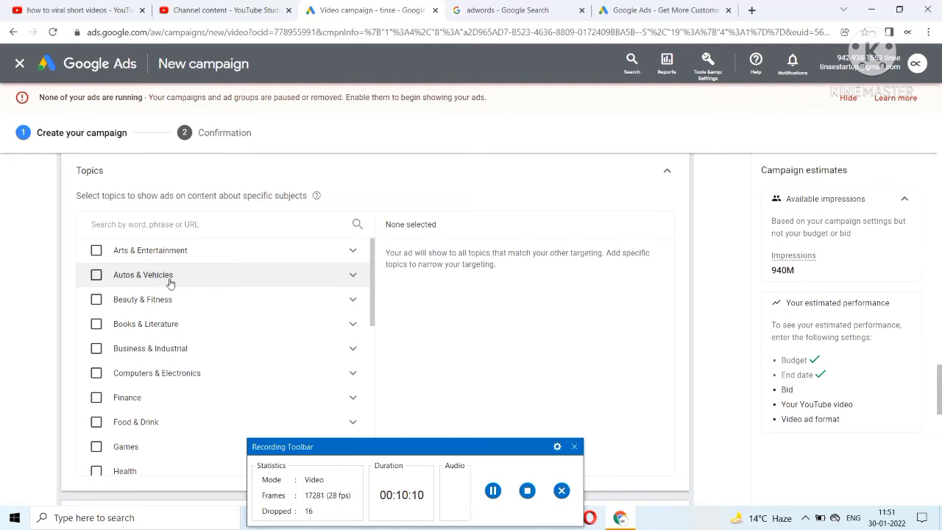
pyautogui.scroll(-3, 179, 301)
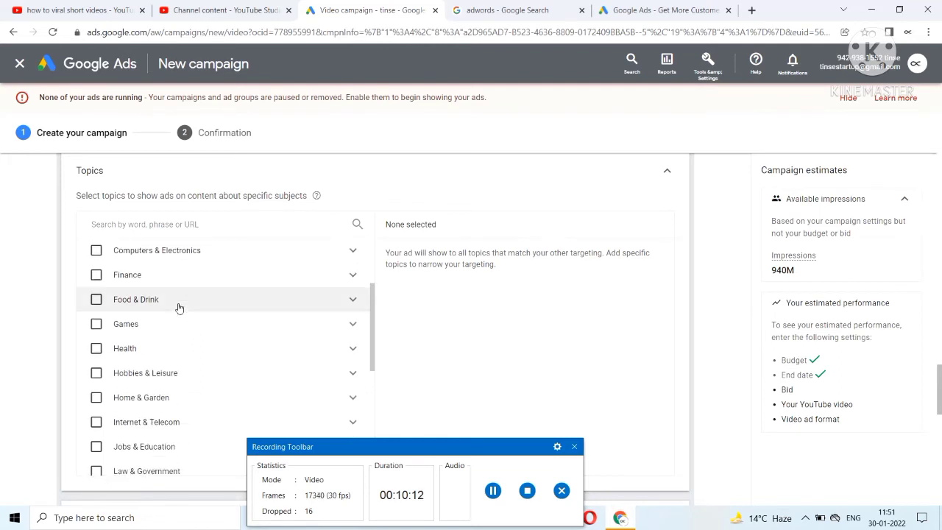
pyautogui.click(355, 275)
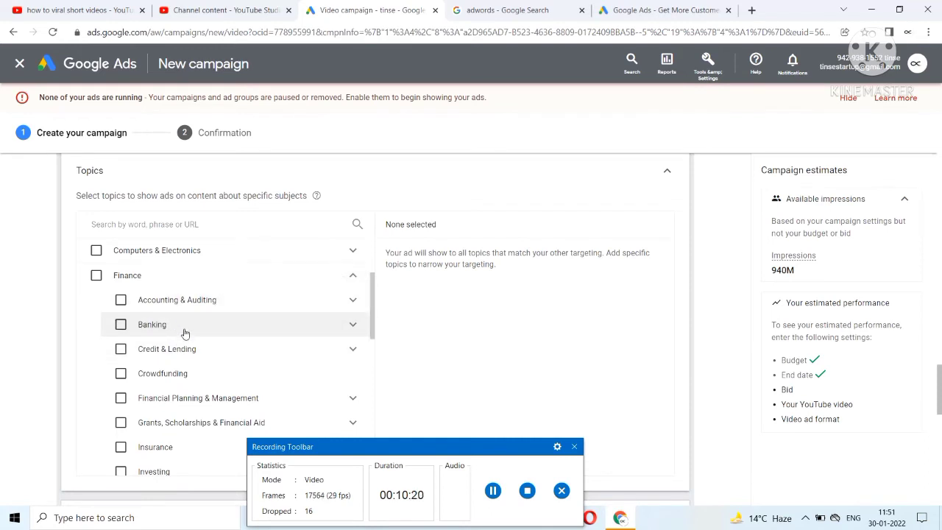
pyautogui.click(358, 327)
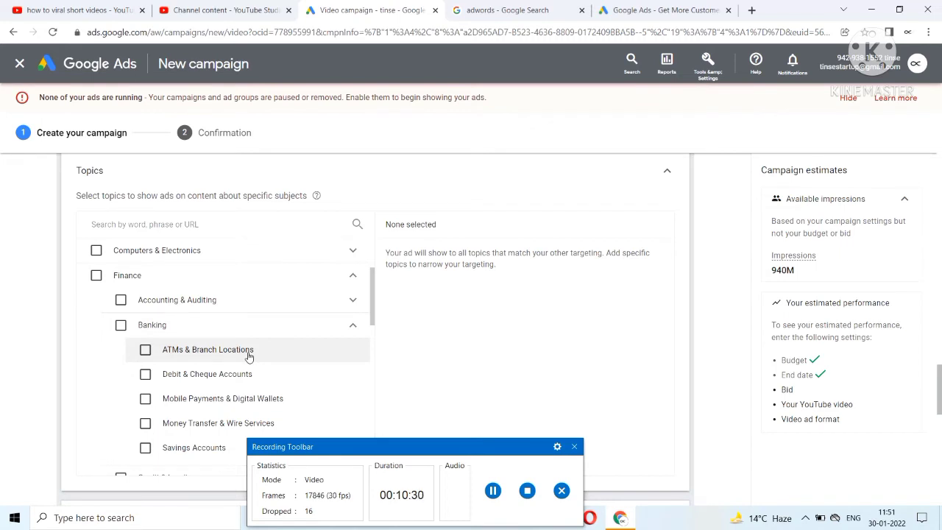
pyautogui.click(352, 328)
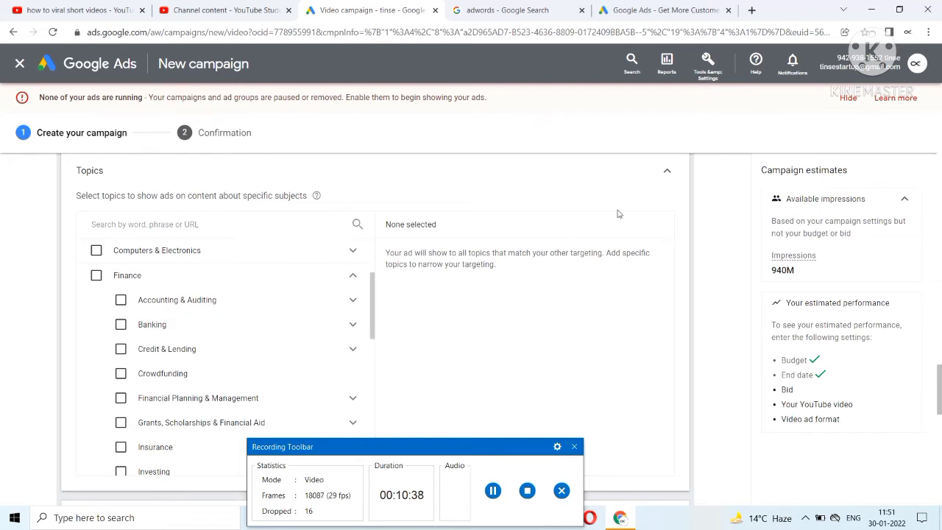
pyautogui.click(665, 172)
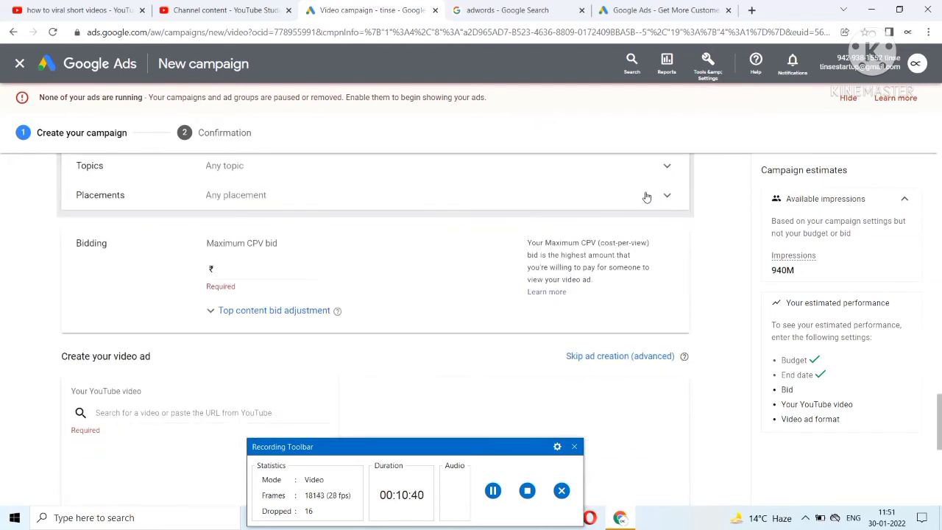
# Set the ad group's maximum CPV bid to ₹0.10.
pyautogui.scroll(1, 603, 223)
pyautogui.scroll(-1, 603, 223)
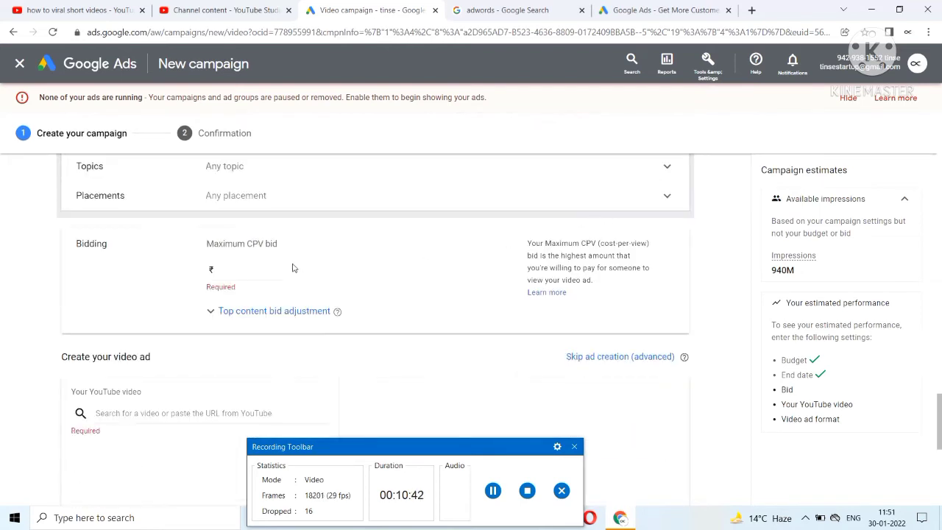
pyautogui.click(250, 274)
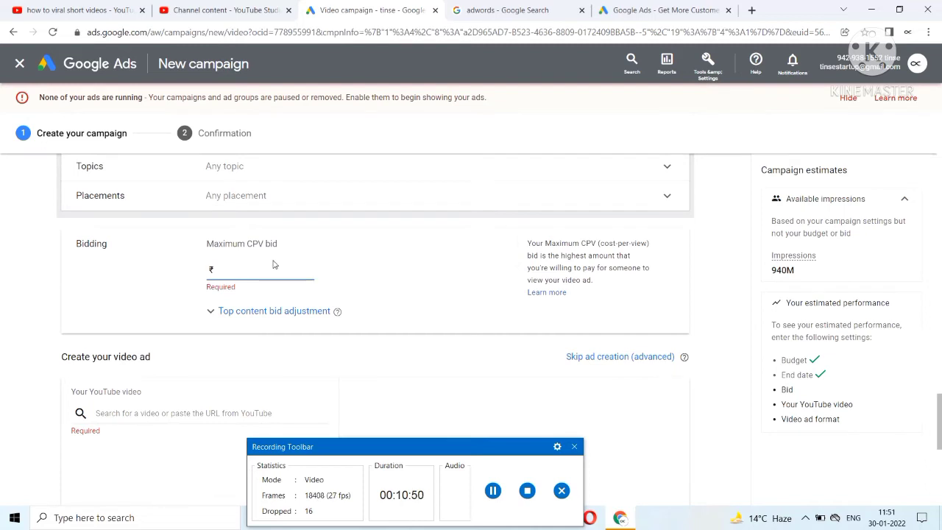
pyautogui.write('0.1')
# Switch to YouTube Studio and copy the shareable link of the "How to viral short videos" video.
pyautogui.click(265, 8)
pyautogui.scroll(8, 310, 251)
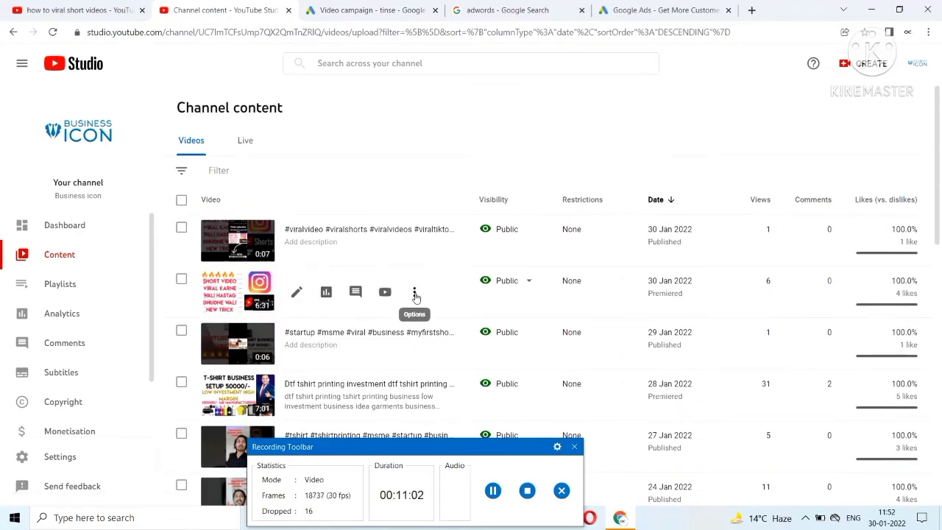
pyautogui.click(415, 294)
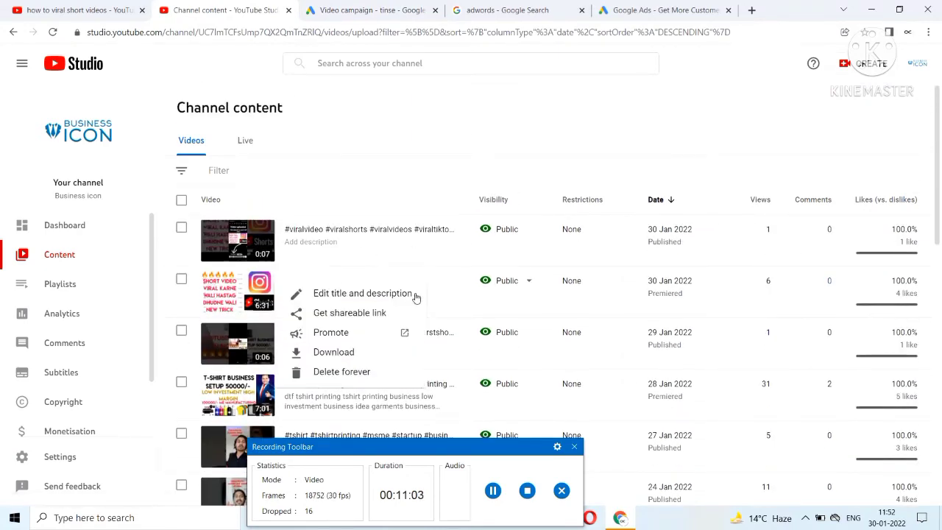
pyautogui.click(358, 317)
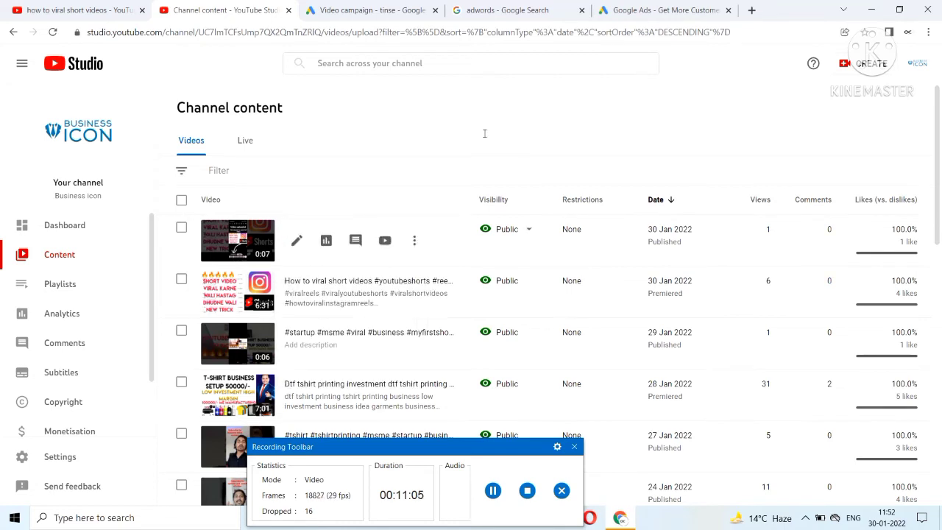
# Back in Google Ads, paste the copied link as the ad's YouTube video and choose the In-feed video ad format.
pyautogui.click(372, 9)
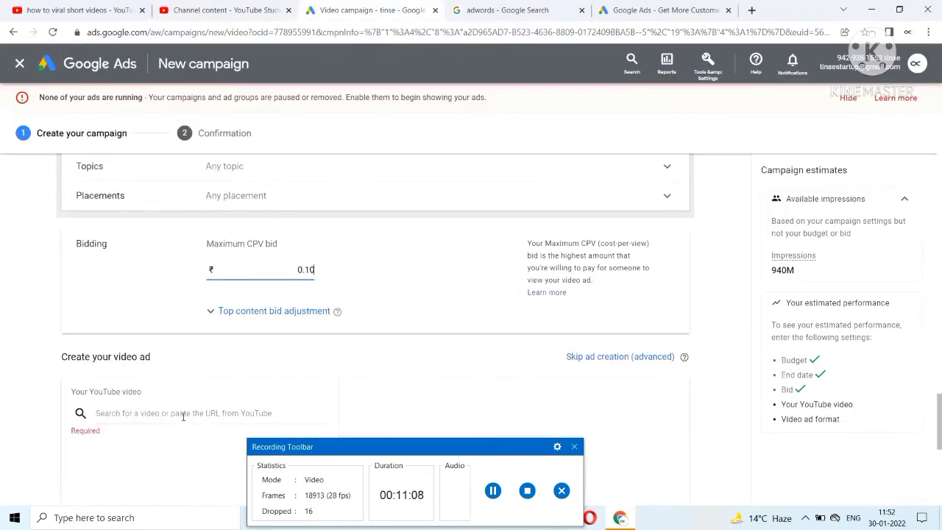
pyautogui.scroll(-2, 176, 410)
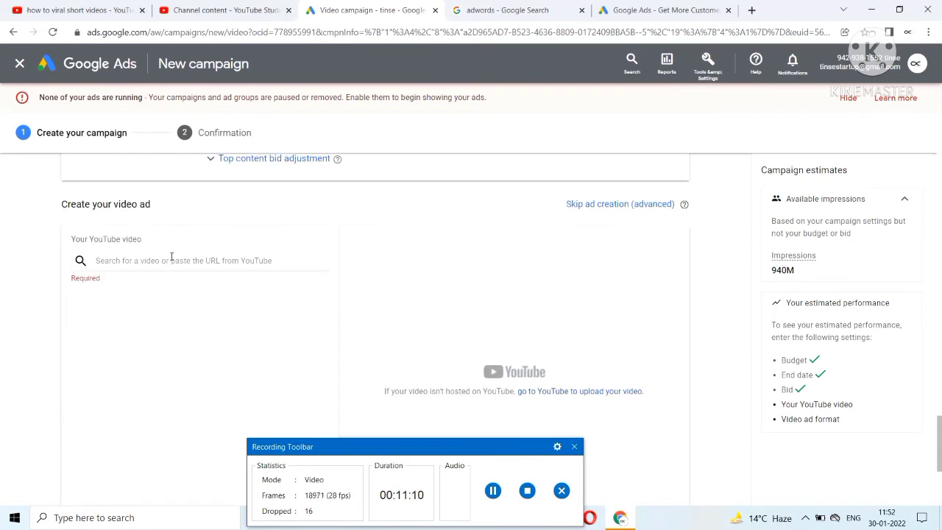
pyautogui.rightClick(174, 259)
pyautogui.click(207, 352)
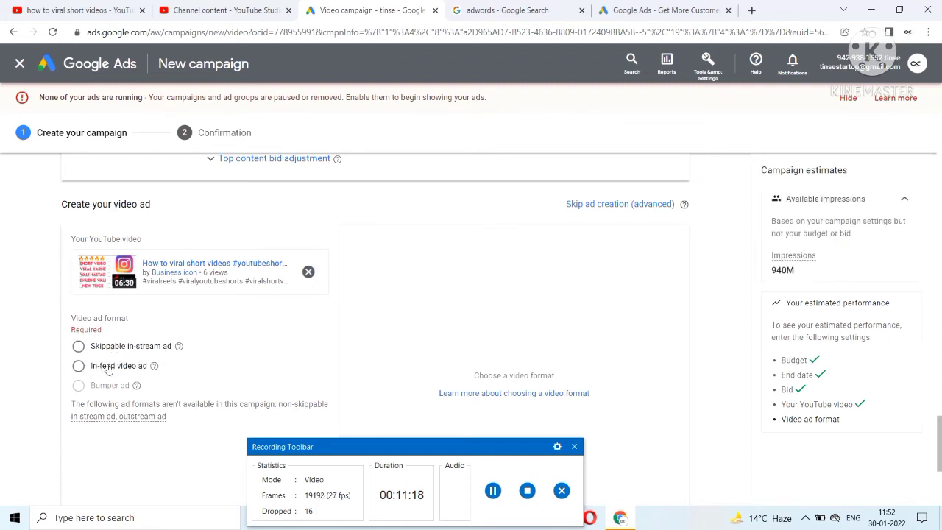
pyautogui.click(79, 367)
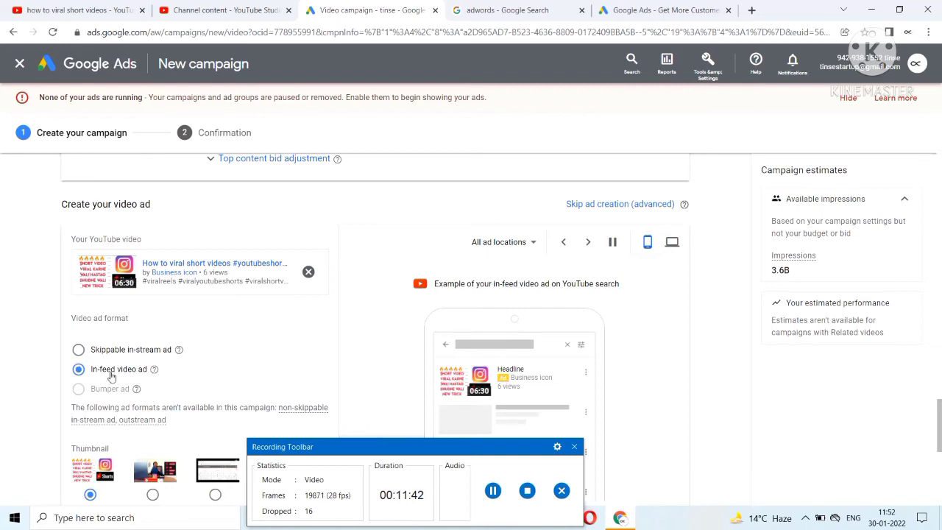
# Enter "how to viral short video" as the video ad's headline.
pyautogui.scroll(2, 380, 353)
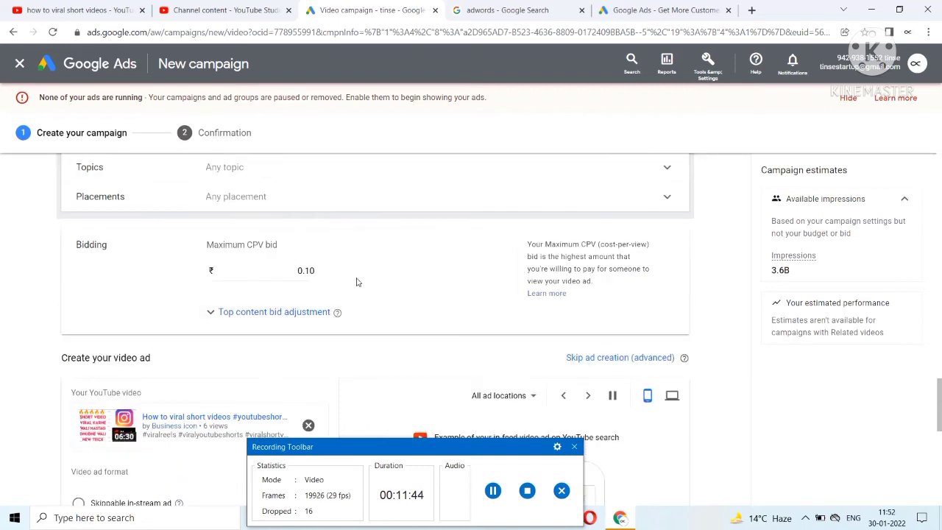
pyautogui.scroll(-4, 381, 342)
pyautogui.scroll(-3, 383, 346)
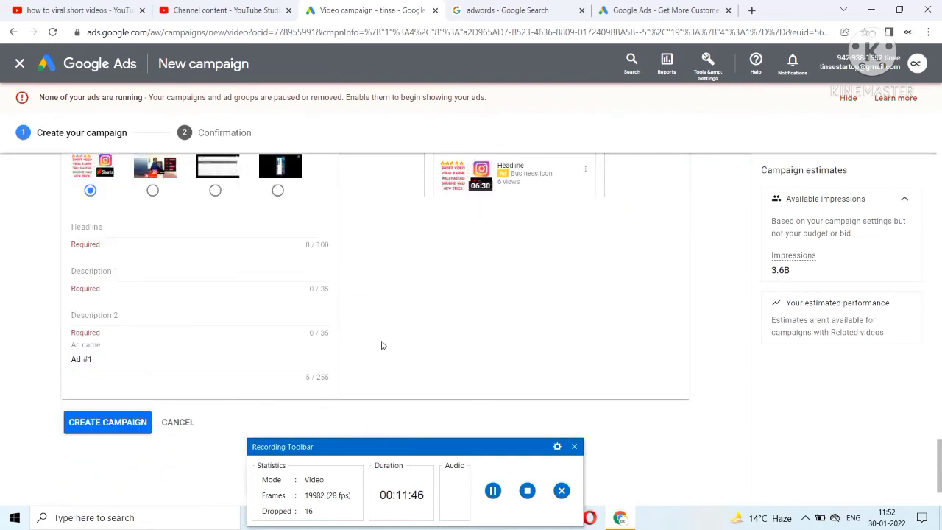
pyautogui.scroll(2, 381, 346)
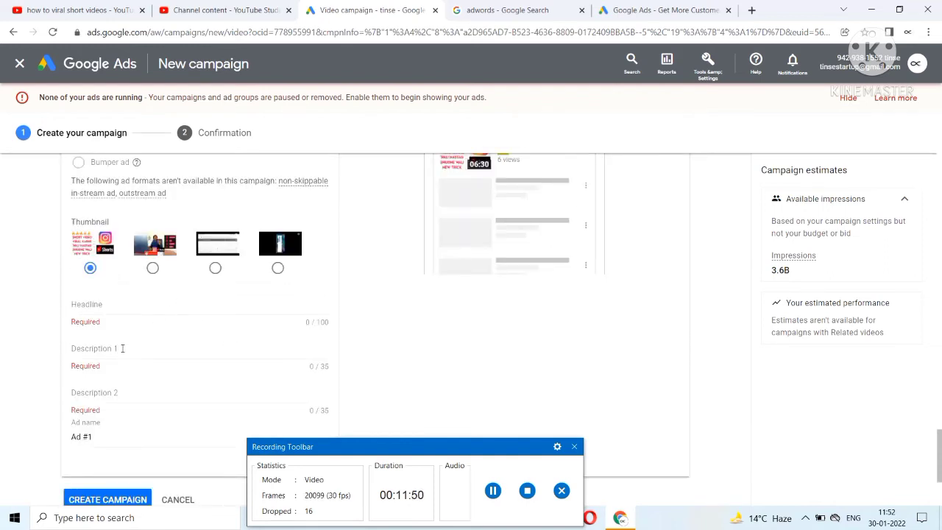
pyautogui.click(105, 305)
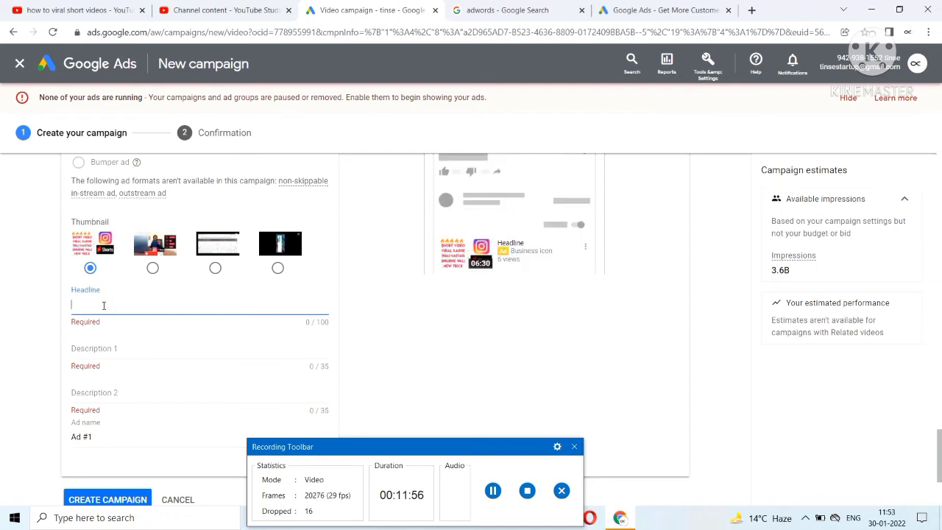
pyautogui.write('ho')
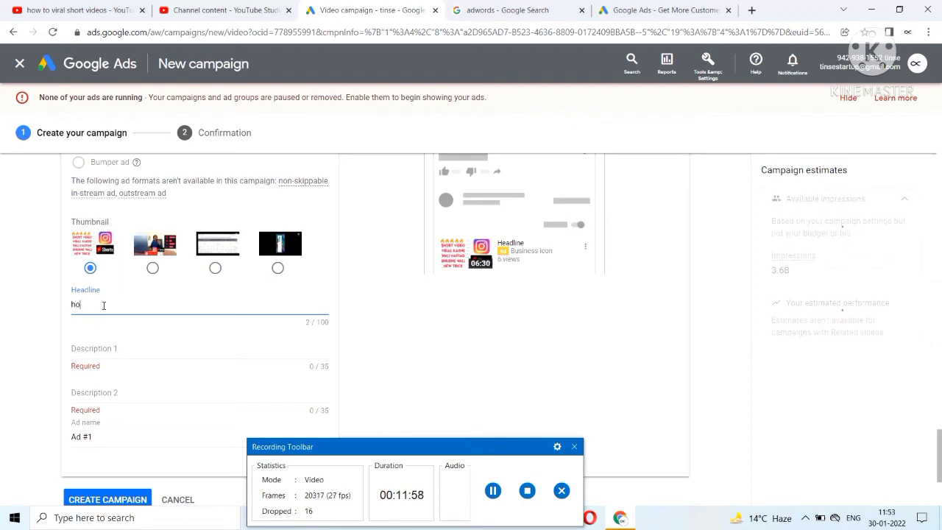
pyautogui.write('w to')
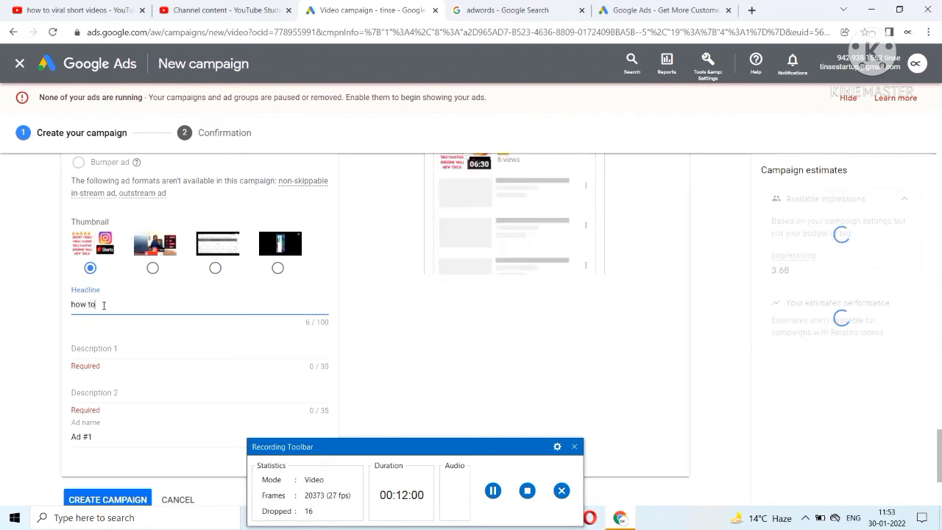
pyautogui.write(' viral shor')
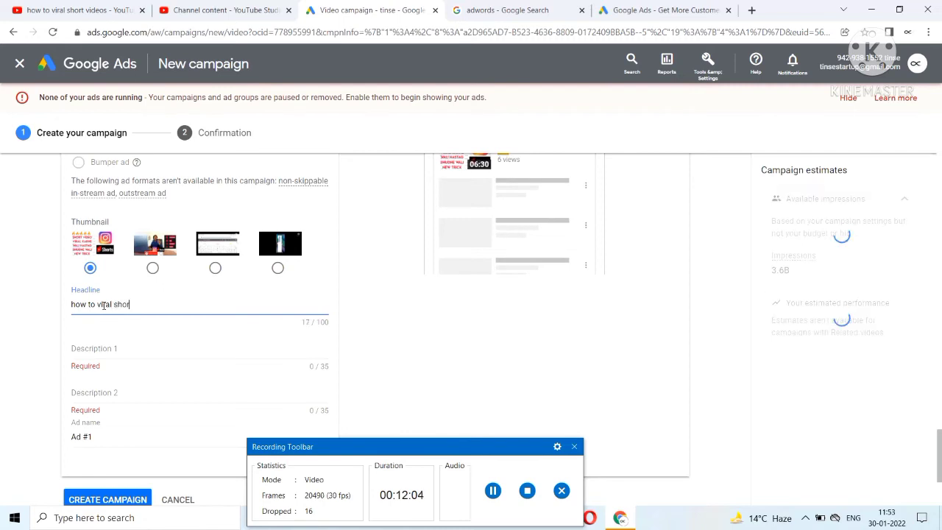
pyautogui.write('t vi')
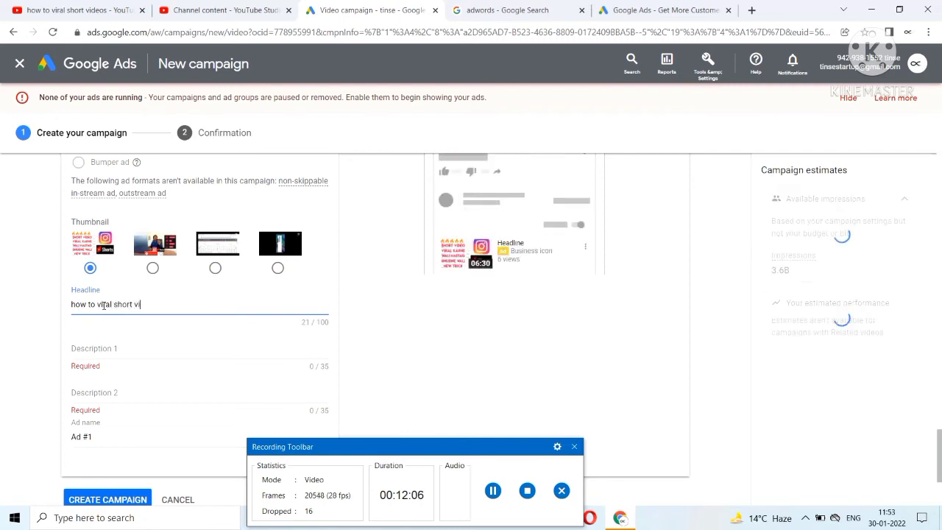
pyautogui.write('deo')
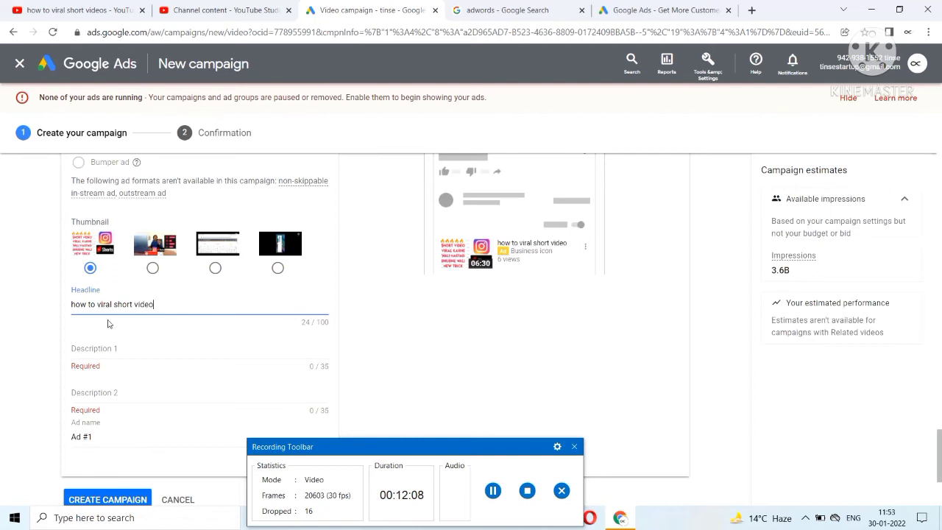
# Enter "how to viral a video" as the ad's Description 1.
pyautogui.click(123, 352)
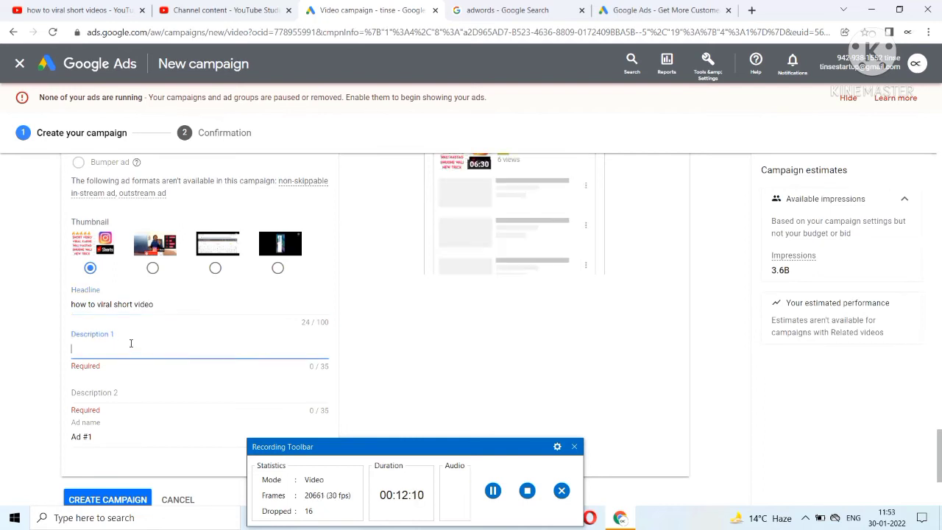
pyautogui.write('how to')
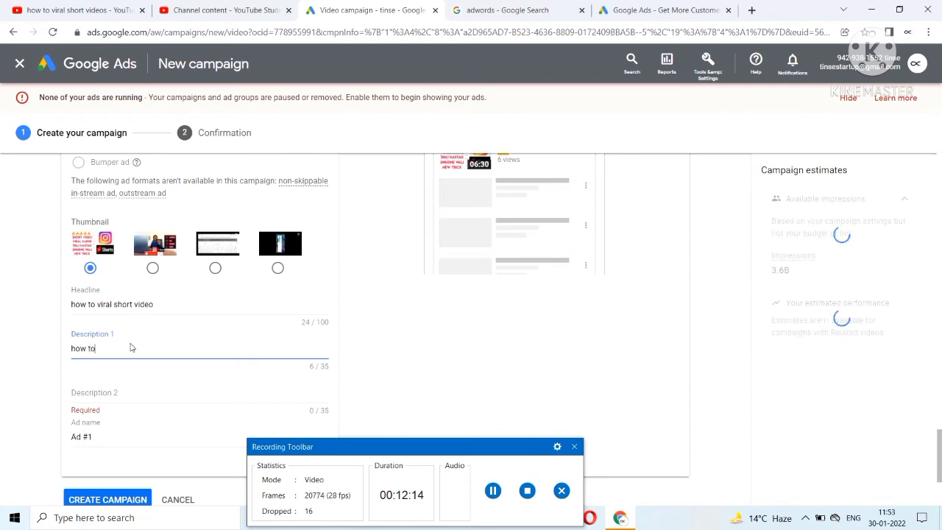
pyautogui.write('viral')
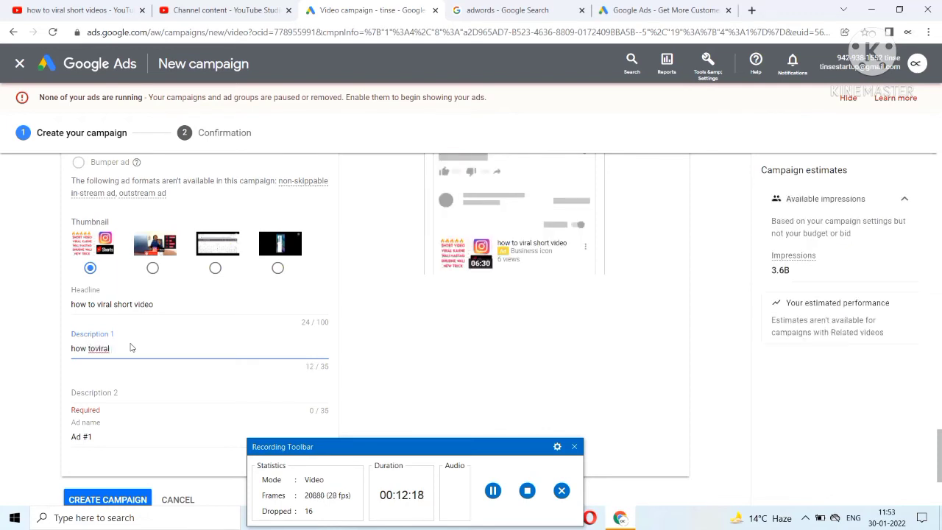
pyautogui.write(' a ')
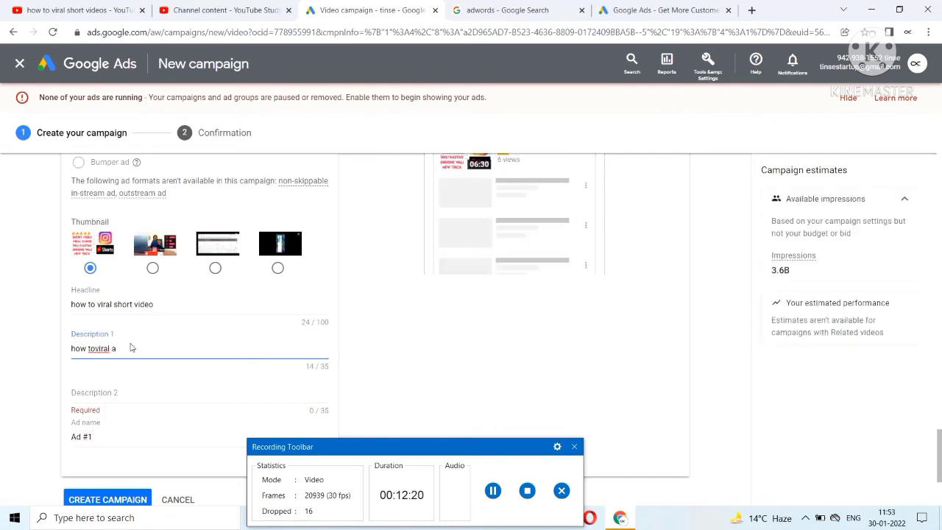
pyautogui.write('video')
pyautogui.click(90, 349)
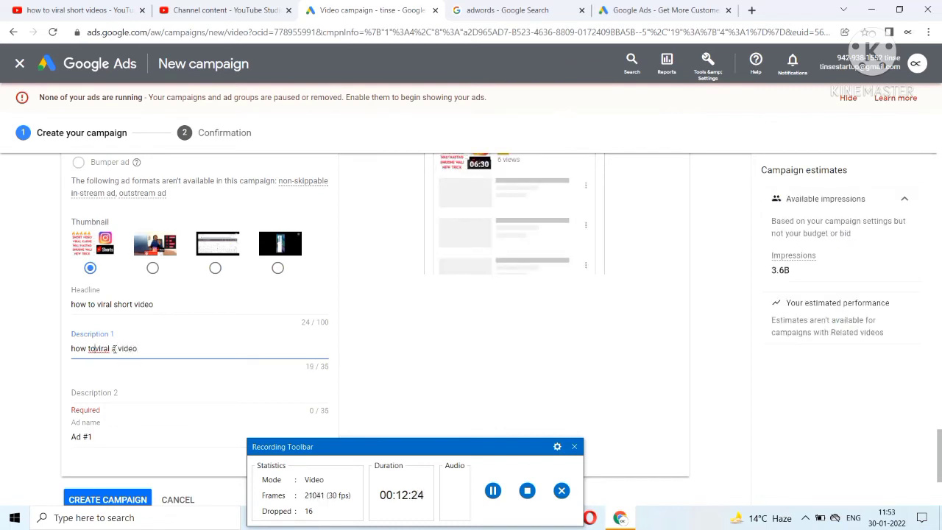
# Enter "how to promote shorts video" as the ad's Description 2.
pyautogui.click(125, 388)
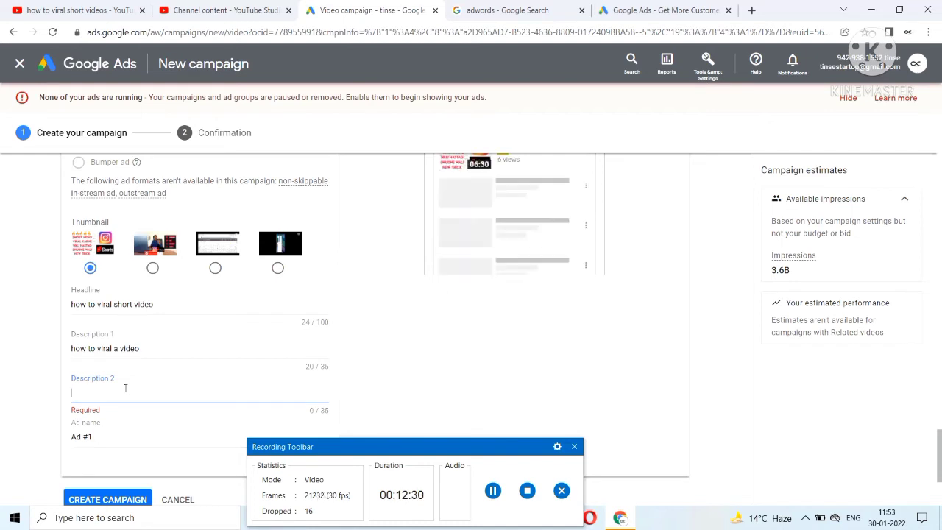
pyautogui.write('how to')
pyautogui.write('pro')
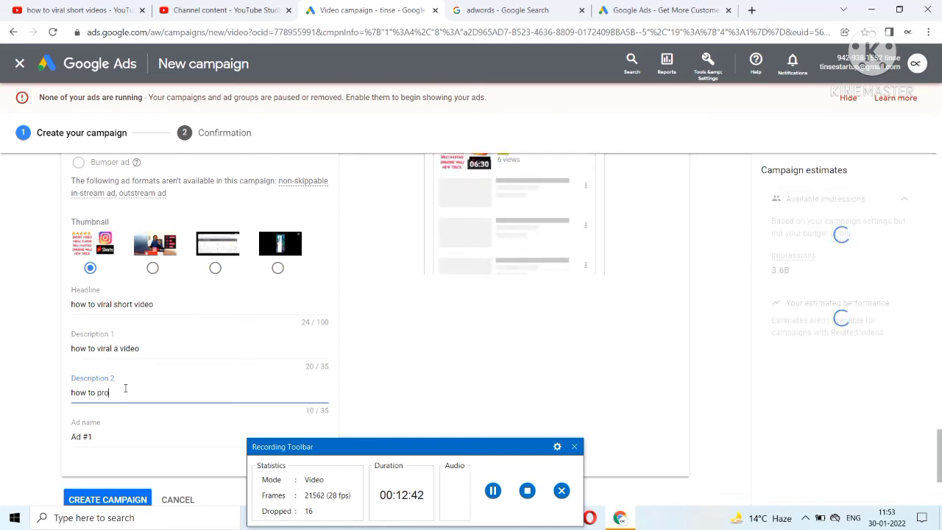
pyautogui.write('mote sh')
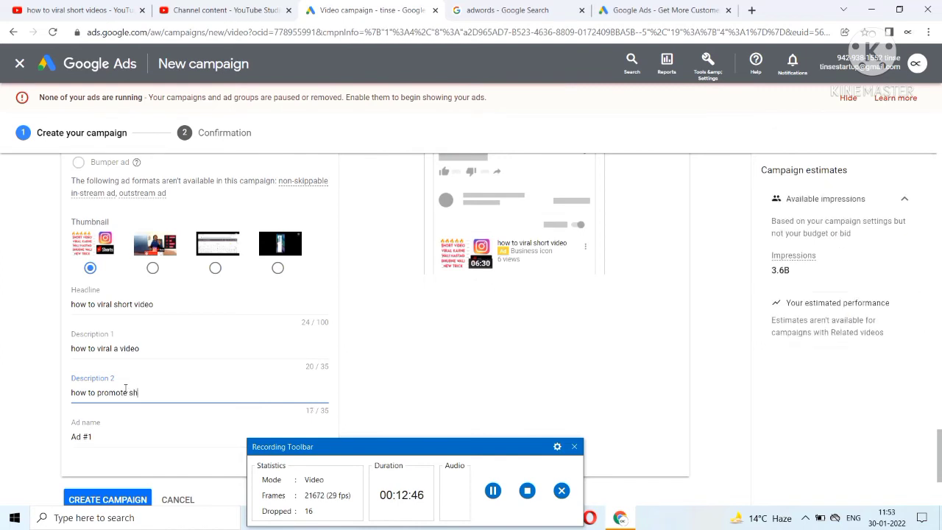
pyautogui.write('orts ')
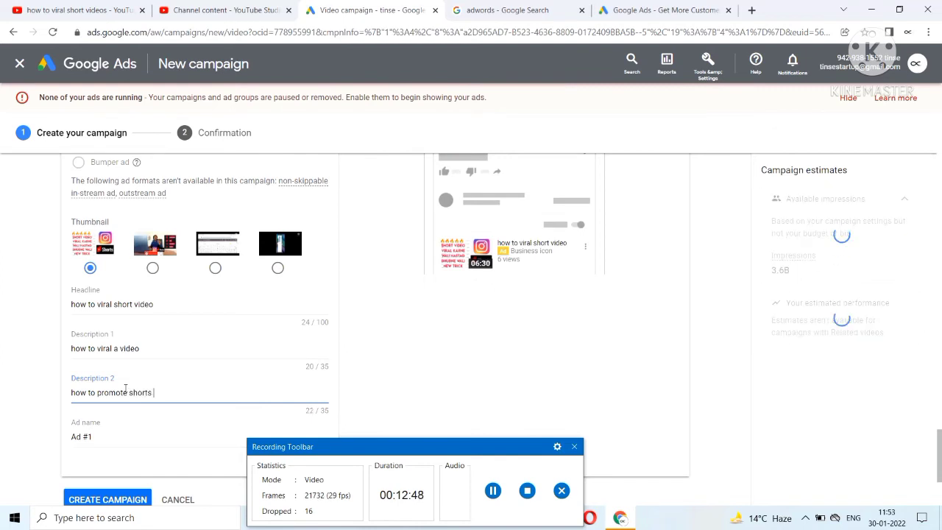
pyautogui.write('video')
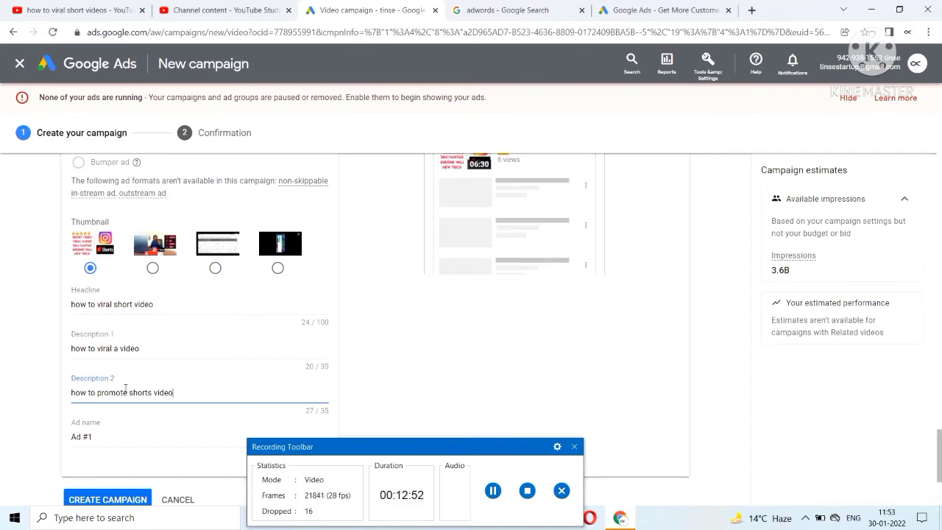
# Re-enter ₹0.10 as the ad group's Maximum CPV bid.
pyautogui.scroll(-1, 151, 344)
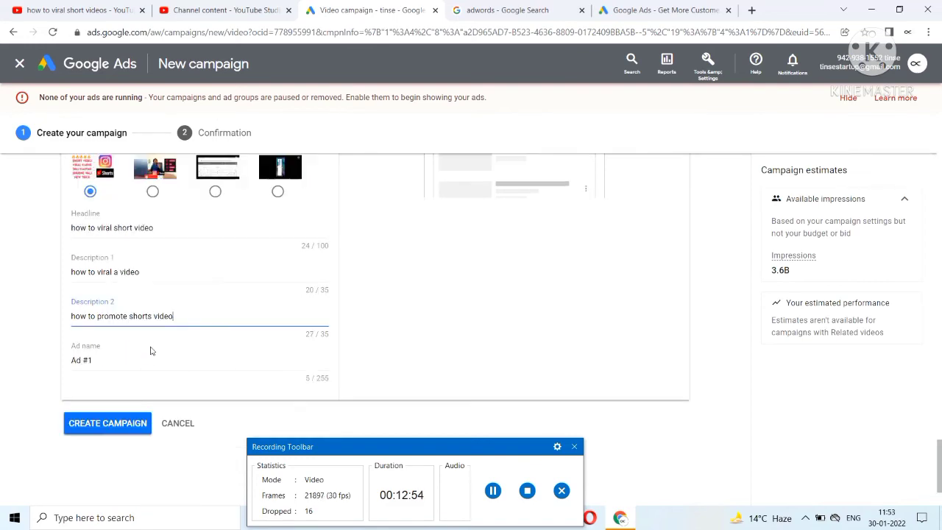
pyautogui.scroll(2, 152, 357)
pyautogui.scroll(4, 152, 357)
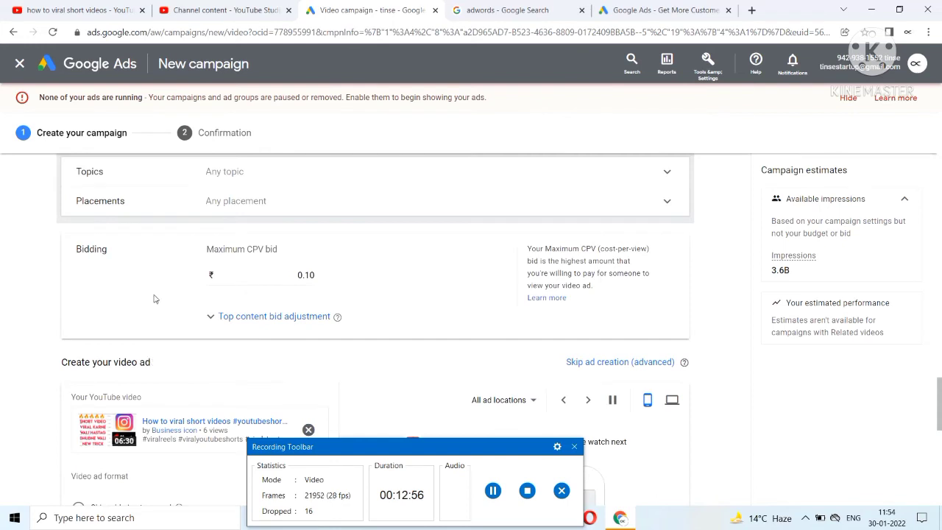
pyautogui.click(311, 274)
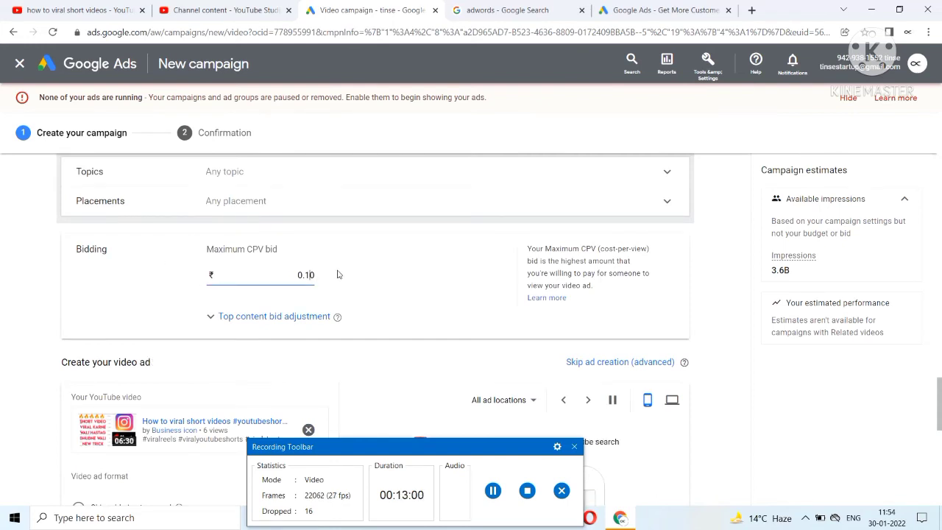
pyautogui.press('BackSpace')
pyautogui.press('BackSpace')
pyautogui.press('BackSpace')
pyautogui.press('BackSpace')
pyautogui.write('0.10')
# Review the campaign's budget, dates, ad group targeting and available impressions estimate.
pyautogui.scroll(-3, 340, 274)
pyautogui.scroll(8, 346, 272)
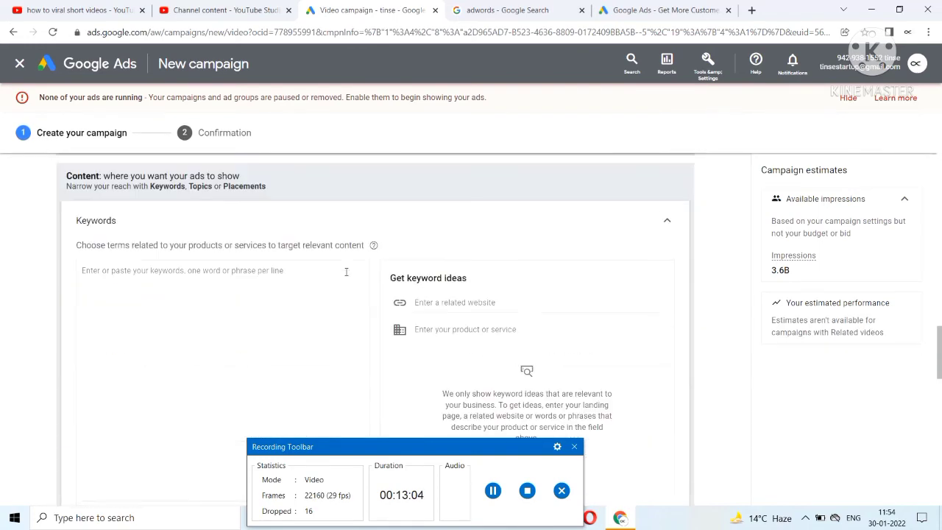
pyautogui.scroll(10, 346, 272)
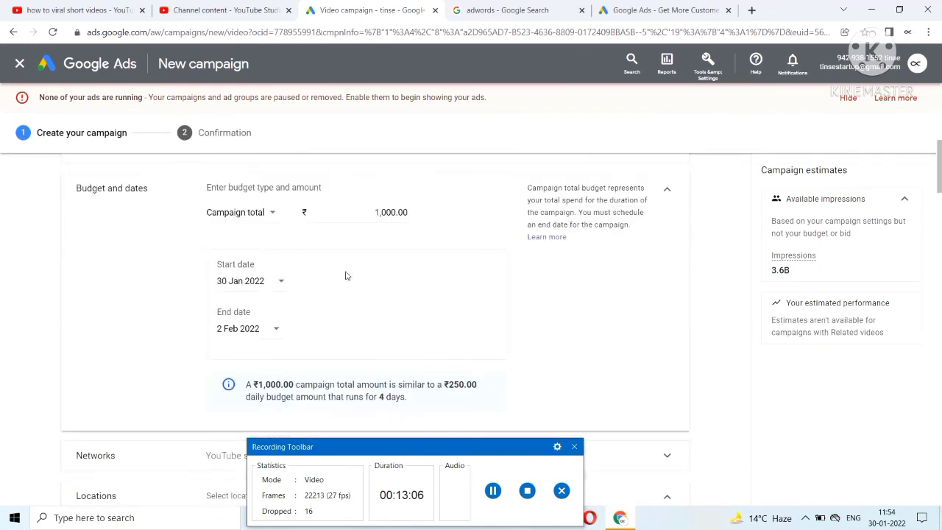
pyautogui.scroll(1, 346, 275)
pyautogui.scroll(-15, 346, 276)
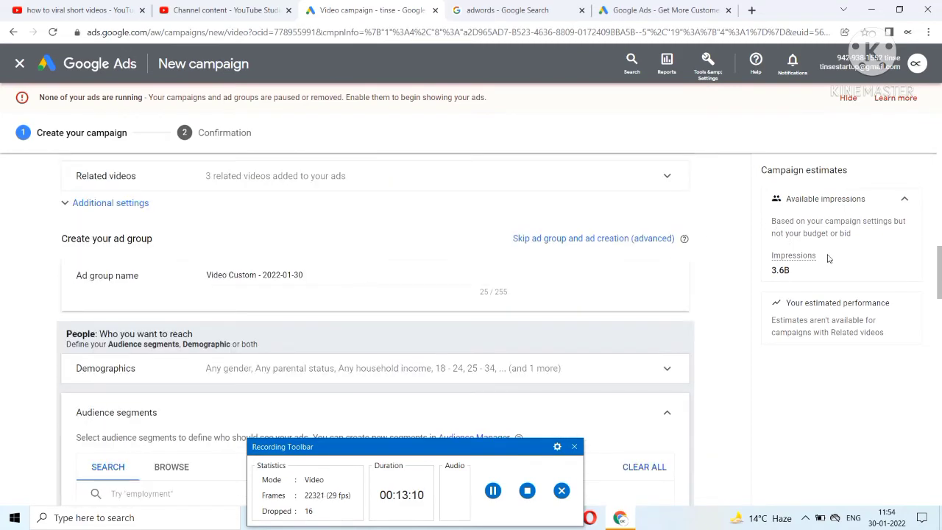
pyautogui.scroll(-5, 828, 269)
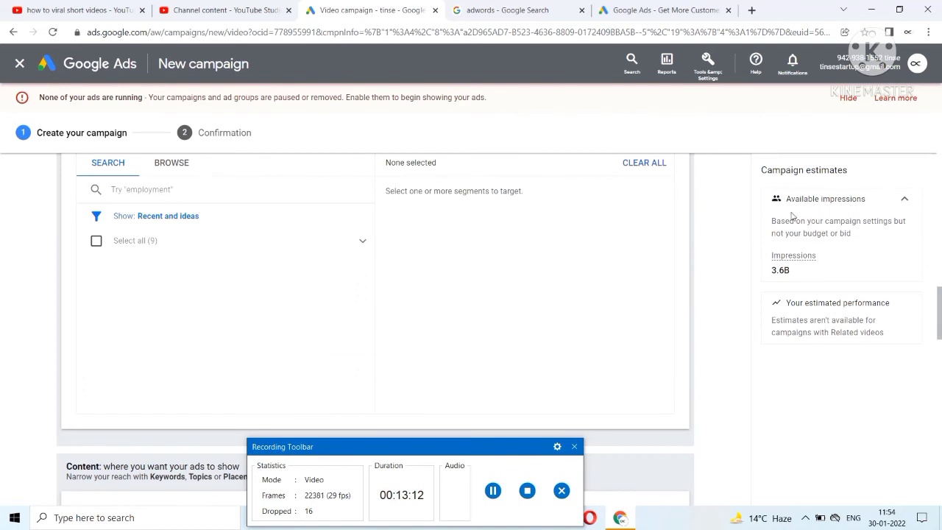
pyautogui.moveTo(774, 219); pyautogui.dragTo(777, 274)
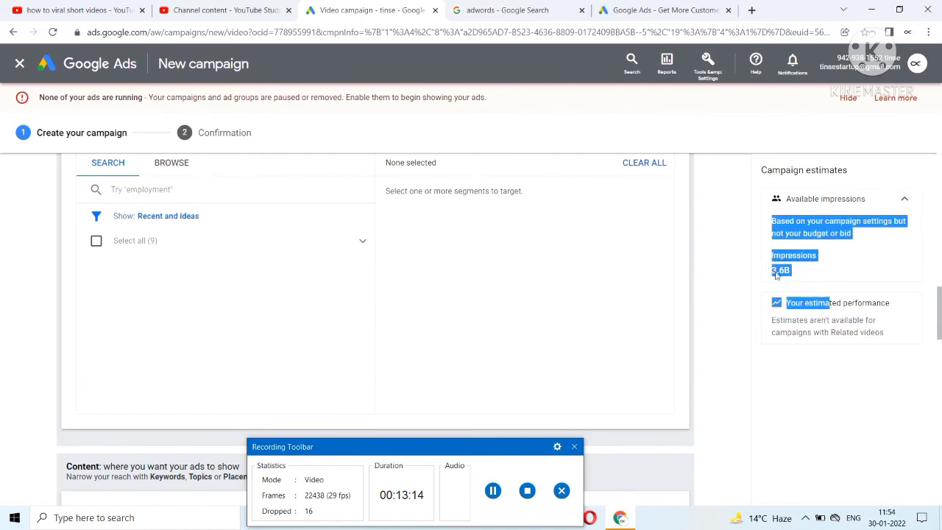
pyautogui.click(732, 231)
# Set the ad group's Maximum CPV bid to ₹0.35.
pyautogui.scroll(-10, 606, 272)
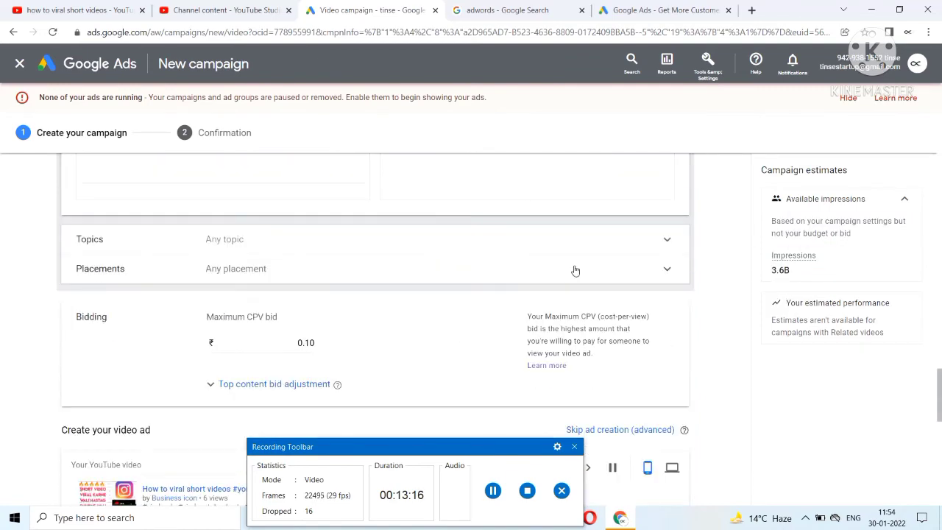
pyautogui.scroll(-1, 479, 288)
pyautogui.click(312, 266)
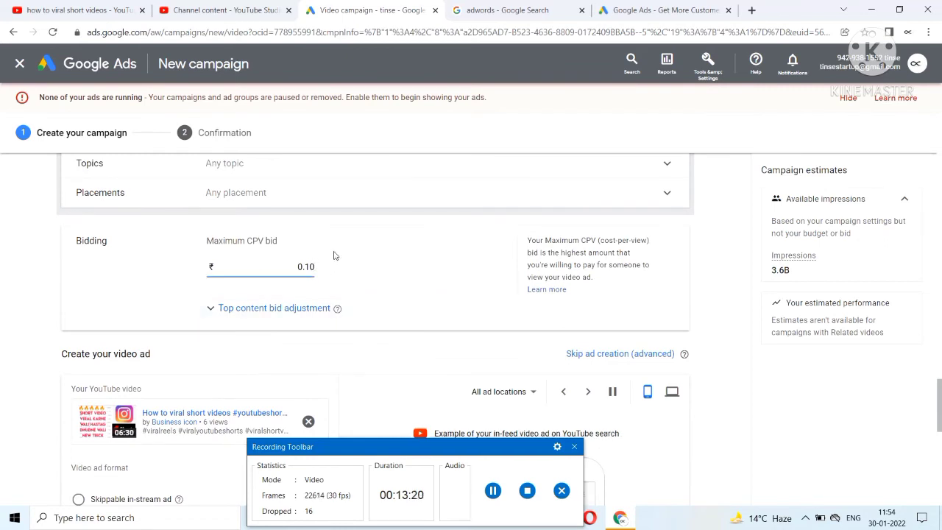
pyautogui.press('BackSpace')
pyautogui.press('BackSpace')
pyautogui.press('BackSpace')
pyautogui.press('BackSpace')
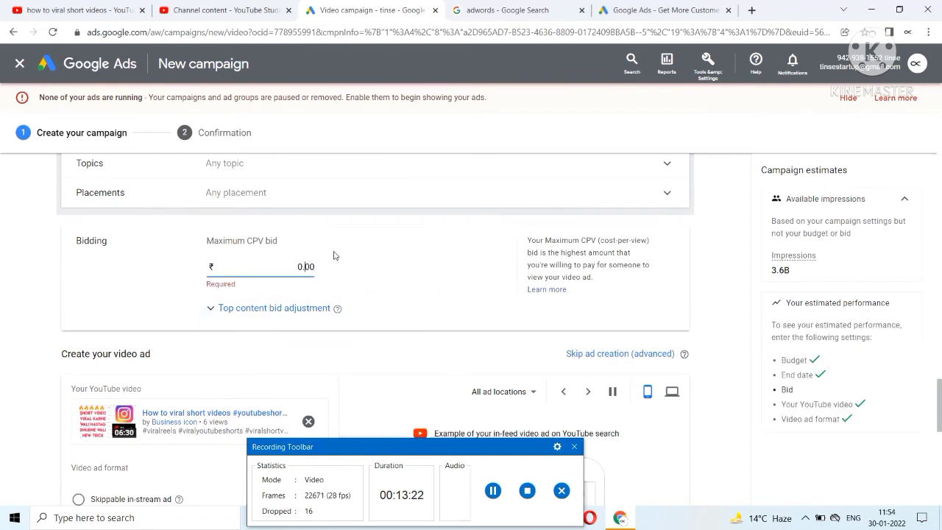
pyautogui.write('0.35')
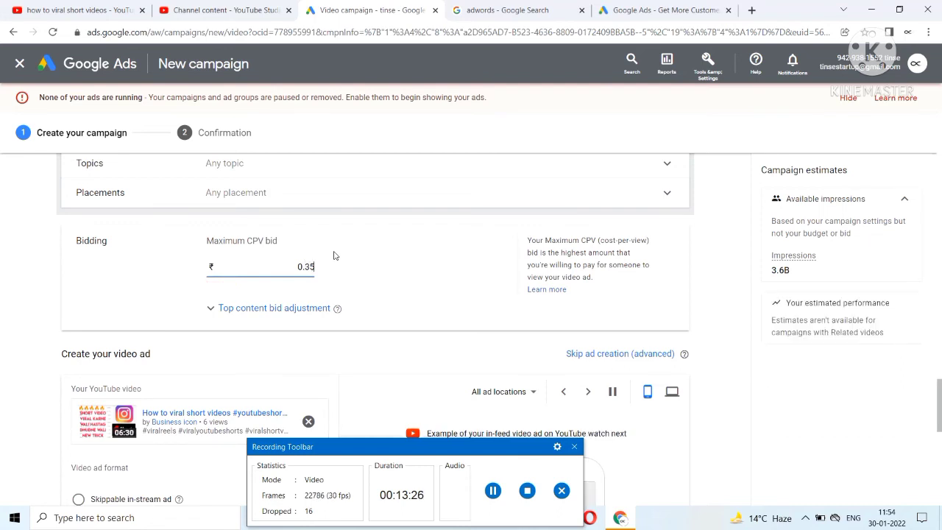
# Change the Maximum CPV bid back to ₹0.10.
pyautogui.press('BackSpace')
pyautogui.press('BackSpace')
pyautogui.press('BackSpace')
pyautogui.press('BackSpace')
pyautogui.write('0.10')
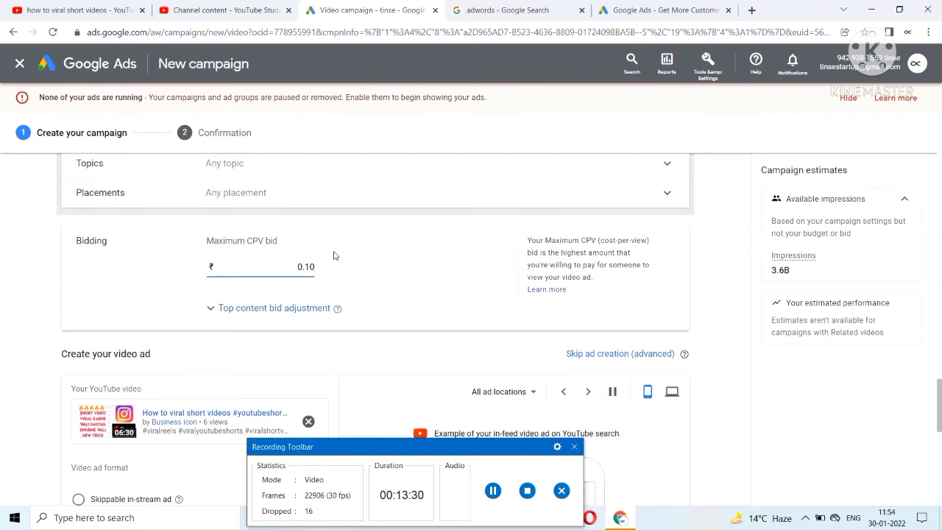
# Replace the Maximum CPV bid with 0.30, and correct it to ₹0.35.
pyautogui.press('BackSpace')
pyautogui.press('BackSpace')
pyautogui.press('BackSpace')
pyautogui.press('BackSpace')
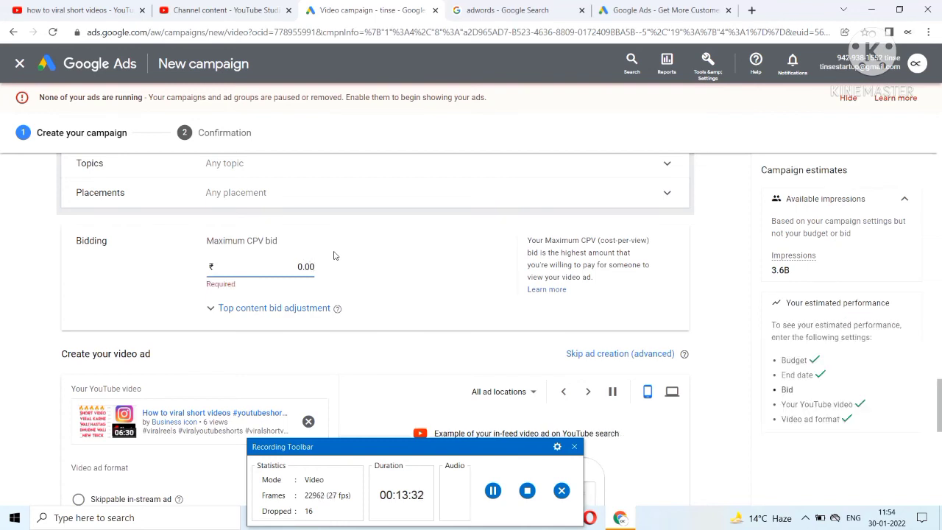
pyautogui.write('0.30')
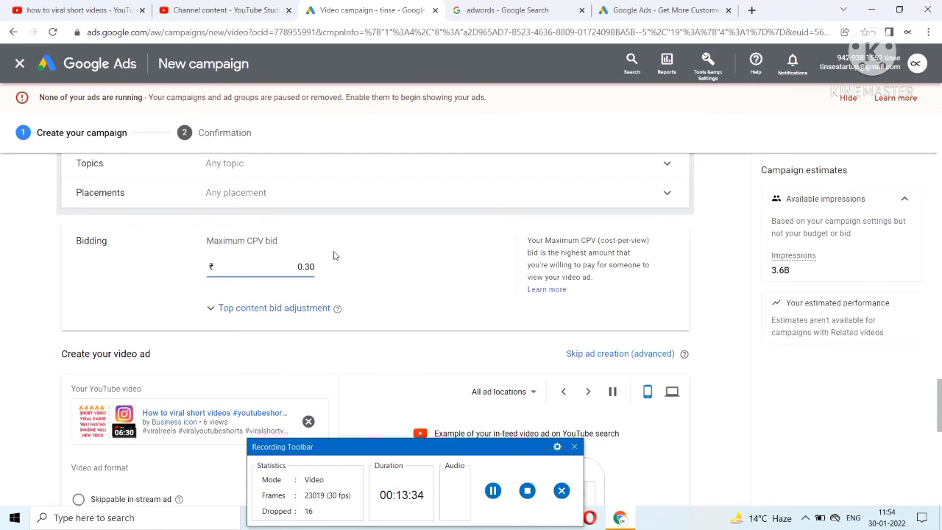
pyautogui.press('BackSpace')
pyautogui.write('5')
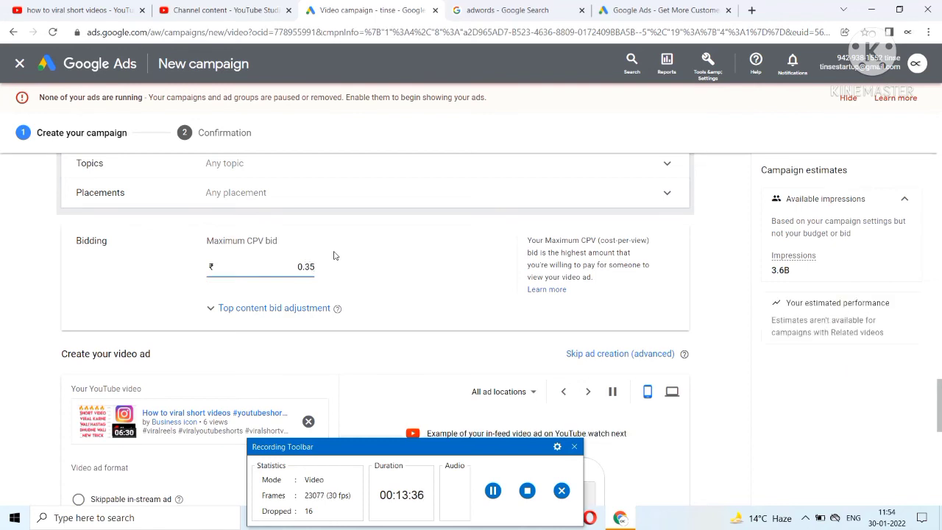
# Check the bid and video ad details, create the campaign and continue to its campaign page.
pyautogui.scroll(-1, 340, 263)
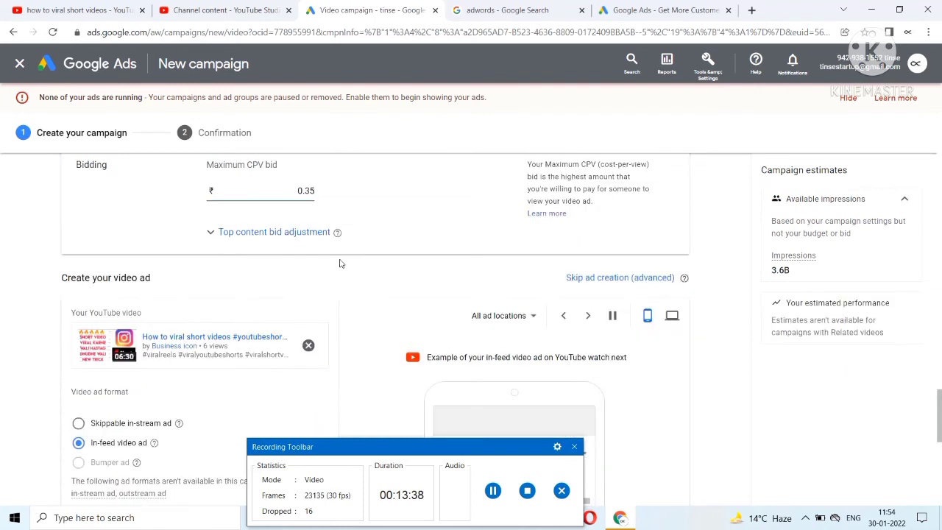
pyautogui.scroll(-2, 339, 264)
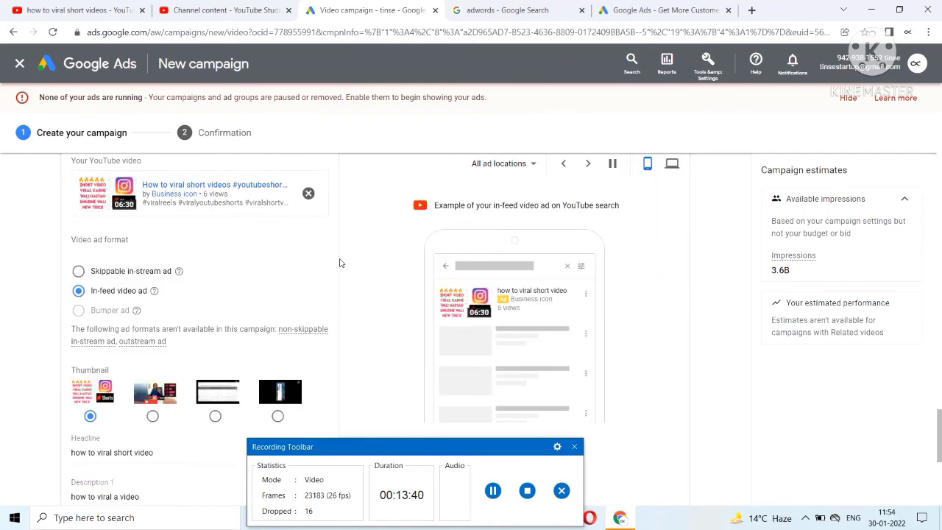
pyautogui.scroll(2, 339, 264)
pyautogui.scroll(-3, 339, 264)
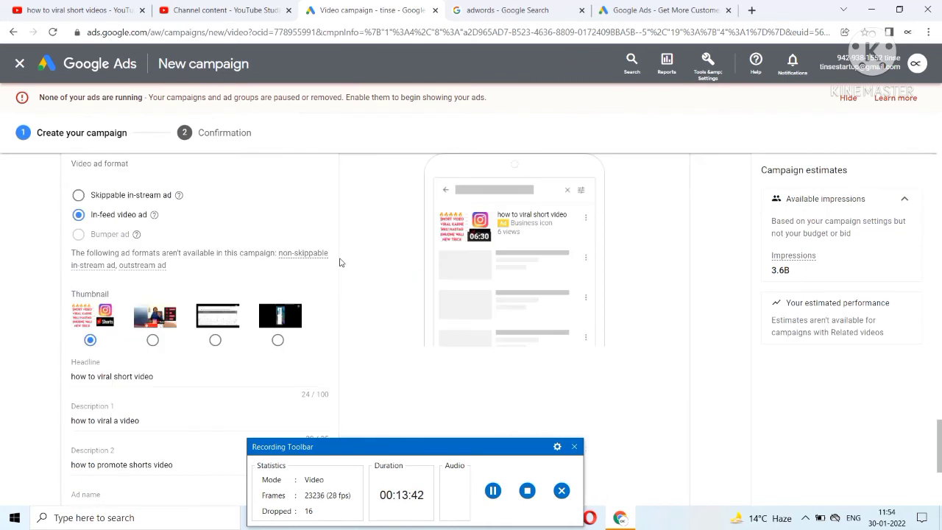
pyautogui.scroll(-2, 340, 262)
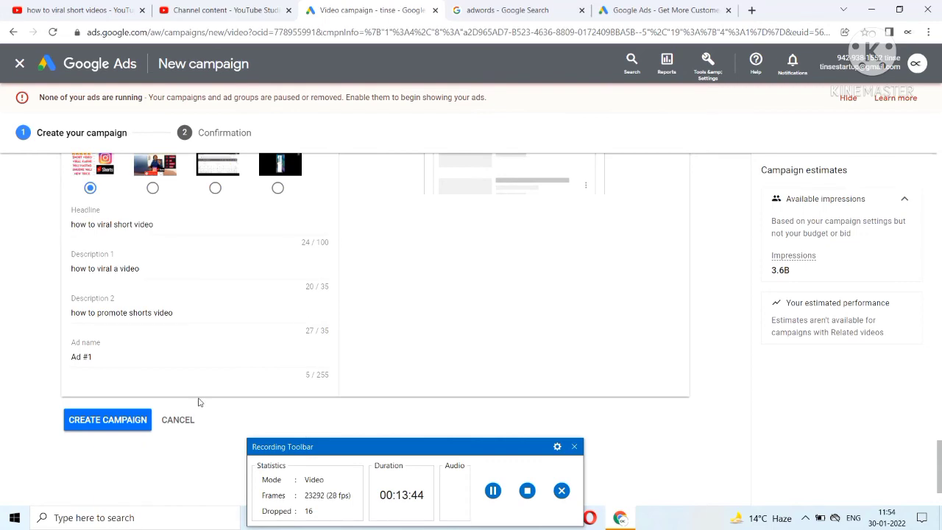
pyautogui.scroll(5, 351, 290)
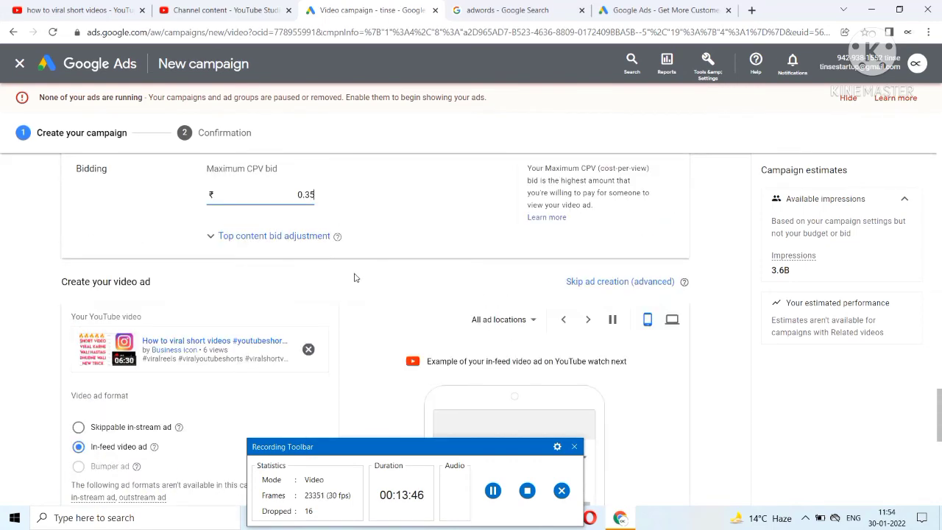
pyautogui.scroll(-10, 370, 290)
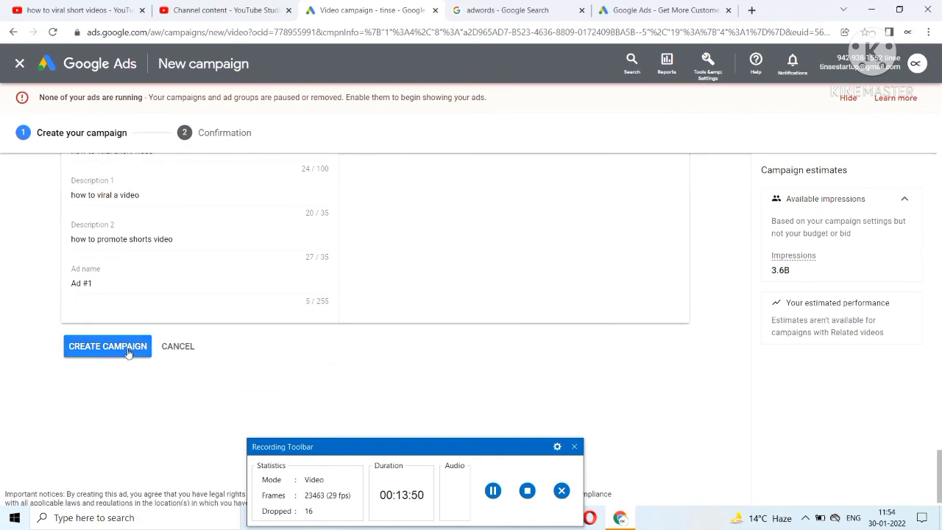
pyautogui.click(95, 347)
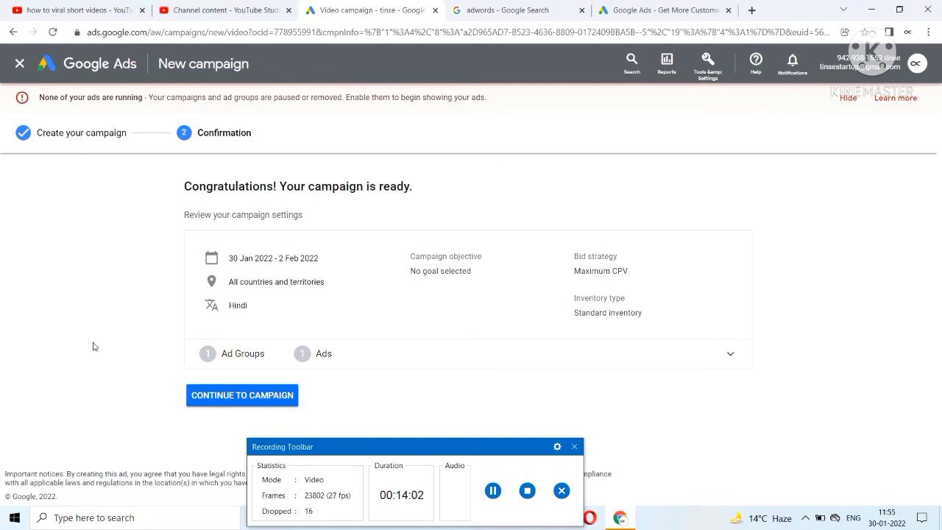
pyautogui.click(247, 405)
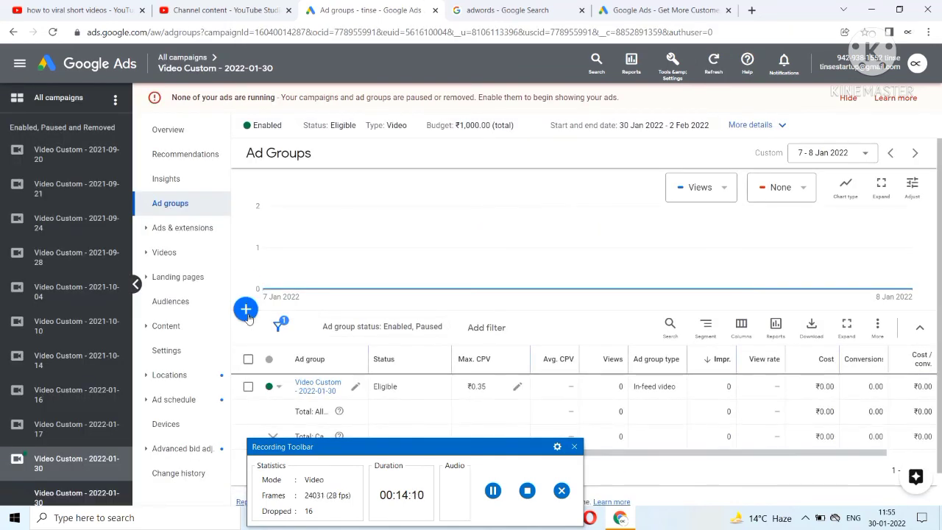
pyautogui.scroll(-1, 249, 316)
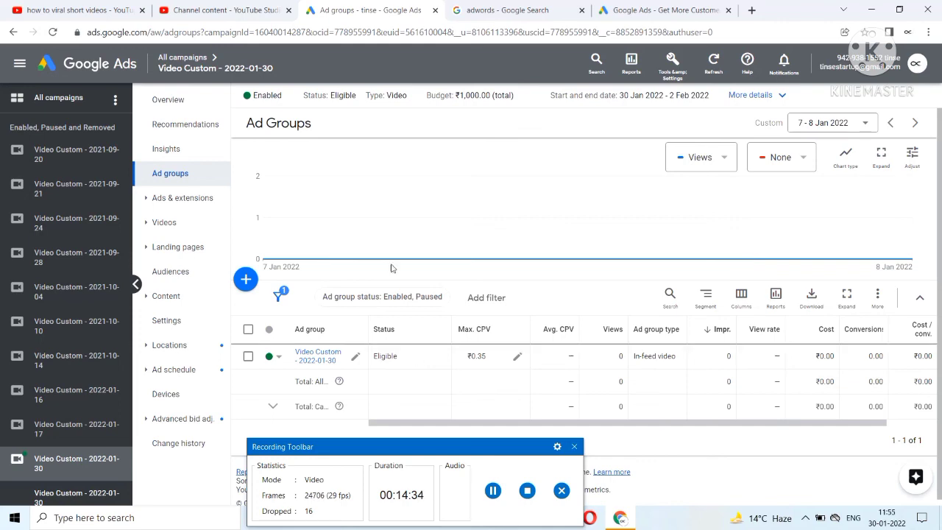
pyautogui.click(228, 8)
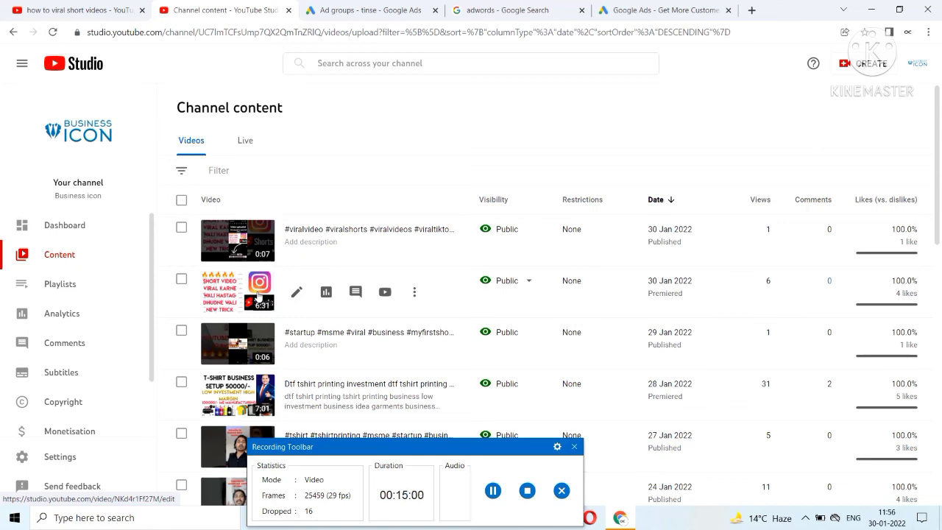
pyautogui.click(375, 11)
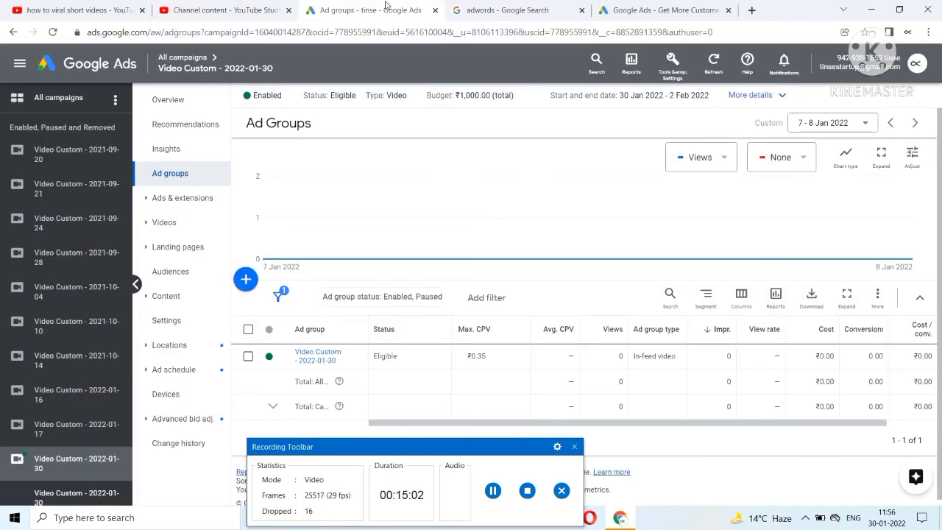